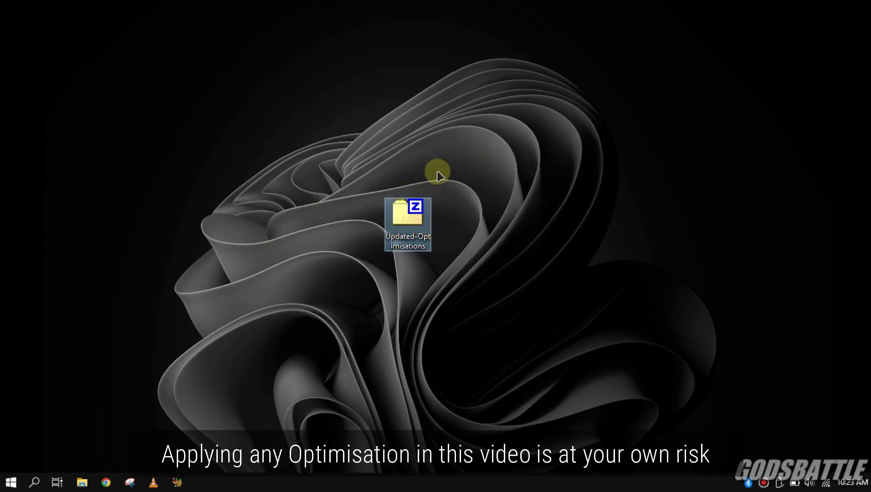
- Extract the Updated-Optimisations archive on the desktop into its own folder with 7-Zip, entering the archive password
right_click(402, 219)
mouse_move(476, 256)
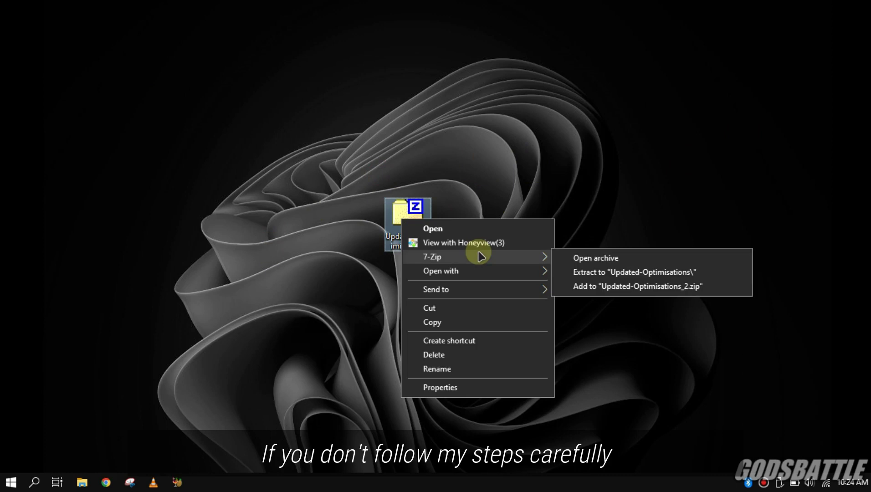
left_click(613, 274)
left_click(392, 231)
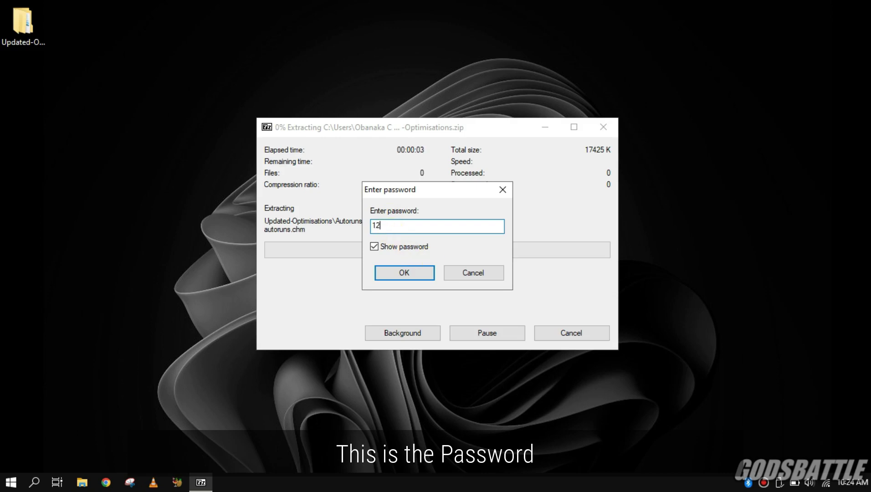
left_click(403, 224)
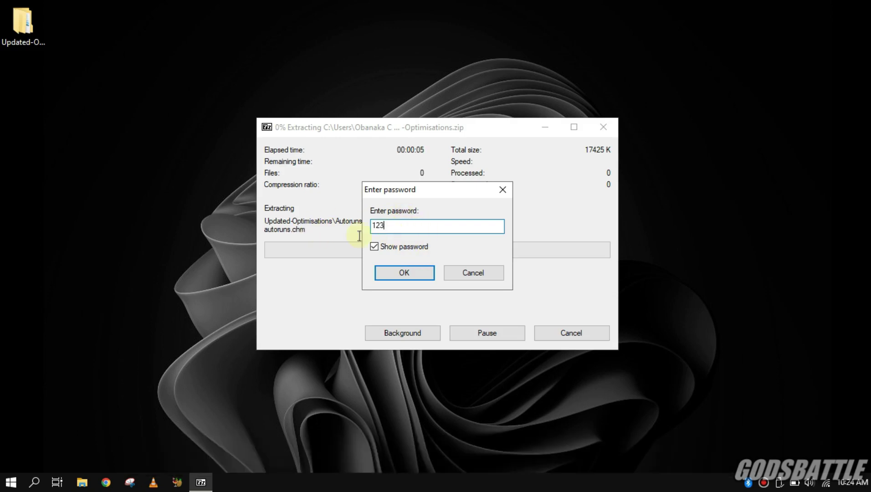
left_click(401, 275)
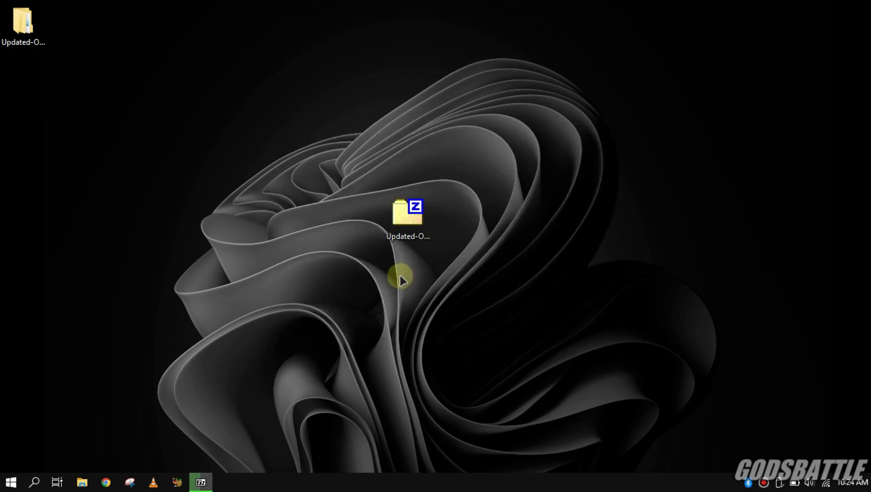
- Move the extracted Updated-Optimisations folder beside its archive in the middle of the desktop
left_click_drag(23, 23, 465, 223)
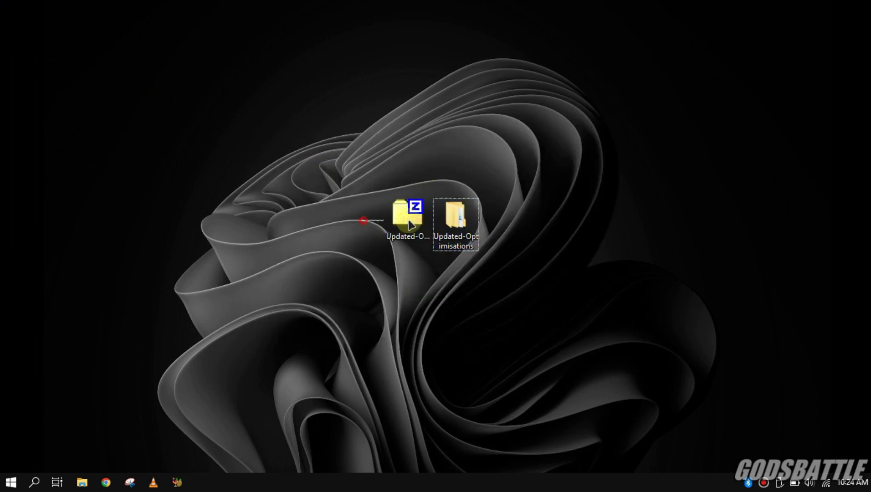
left_click_drag(364, 220, 531, 250)
left_click(539, 183)
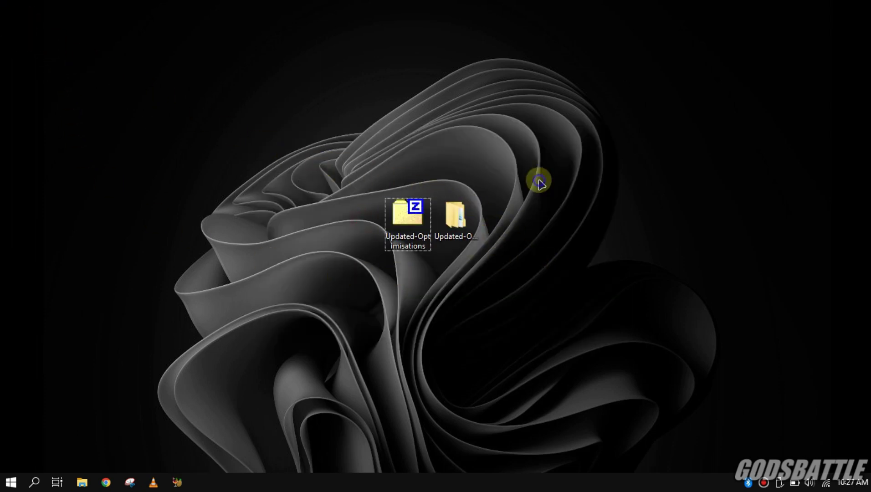
right_click(539, 182)
left_click(569, 216)
left_click_drag(346, 157, 490, 245)
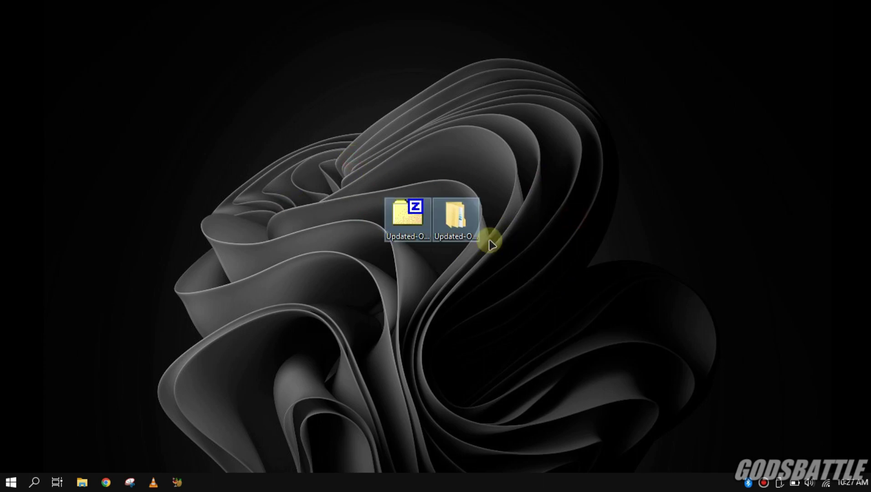
- Open the extracted Updated-Optimisations folder and enlarge its window to fill the screen
left_click(456, 219)
right_click(455, 237)
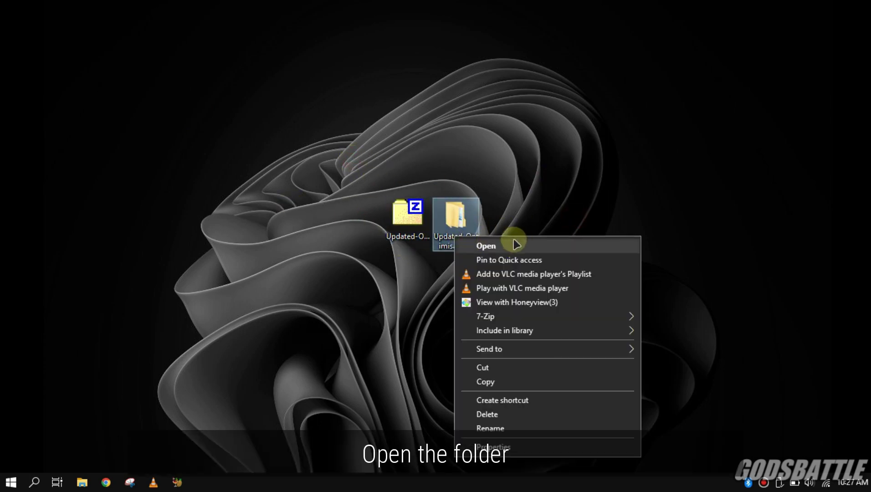
left_click(517, 245)
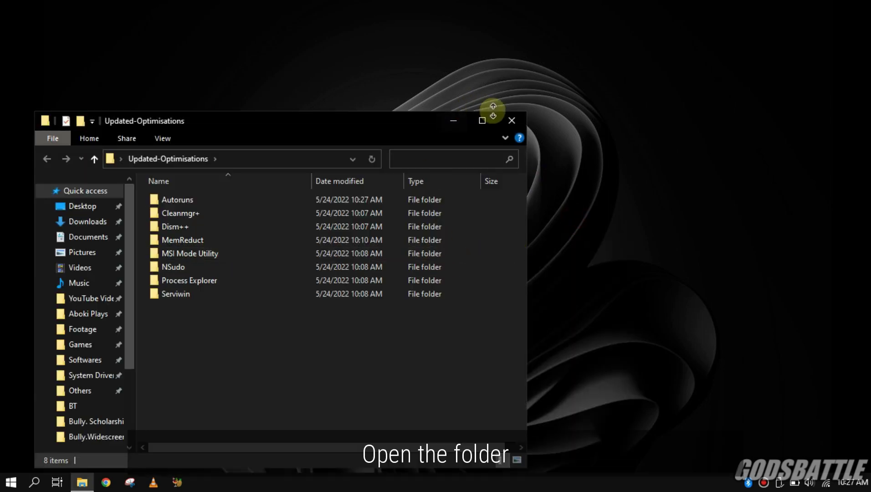
double_click(494, 111)
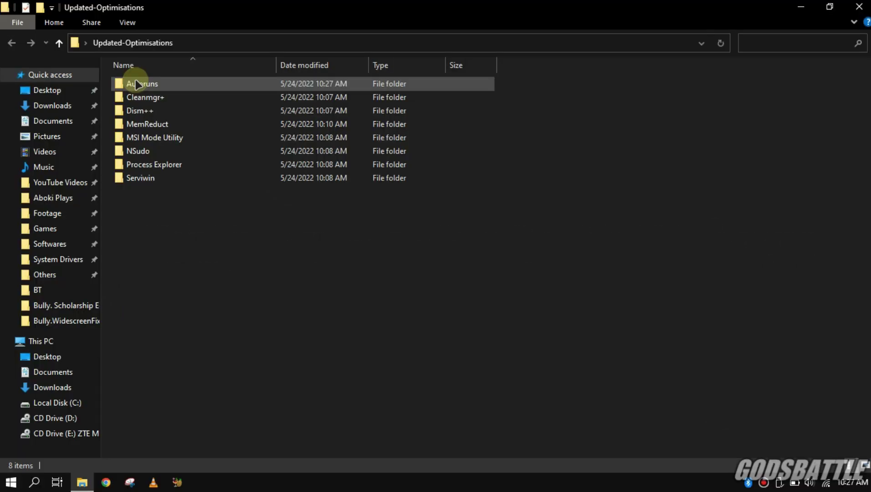
- Open the Autoruns folder and run the Autoruns application as administrator
double_click(132, 84)
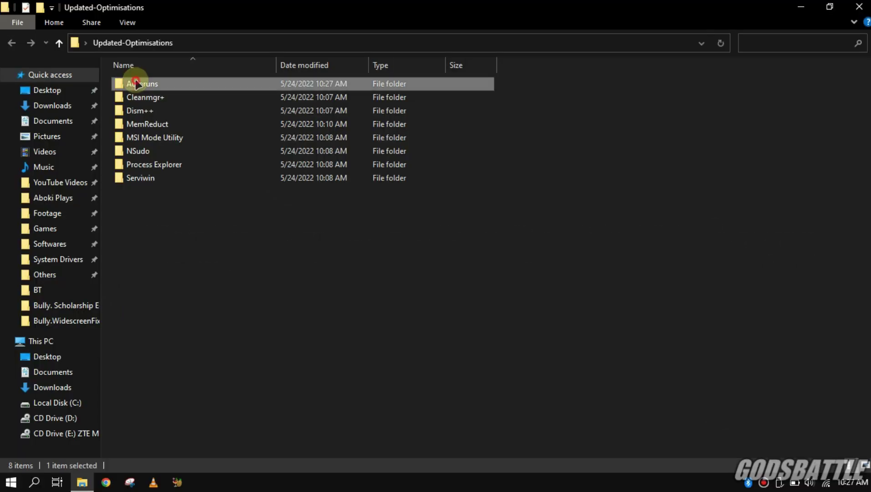
right_click(132, 99)
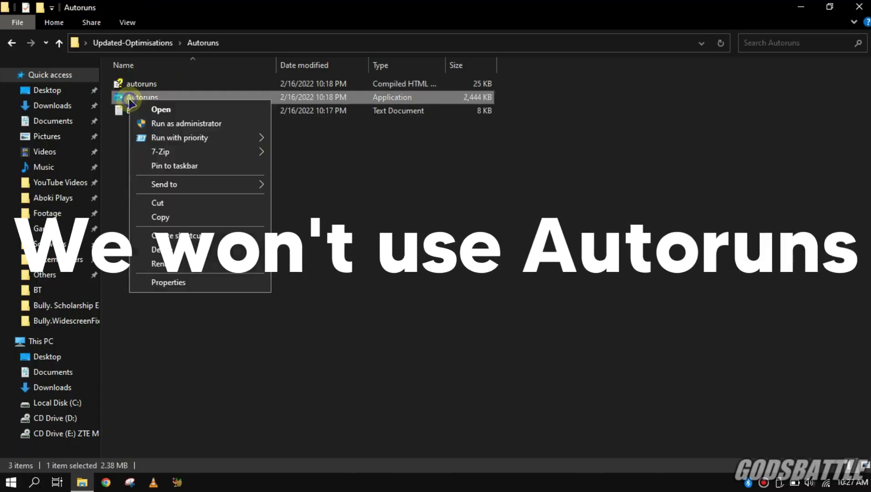
left_click(168, 124)
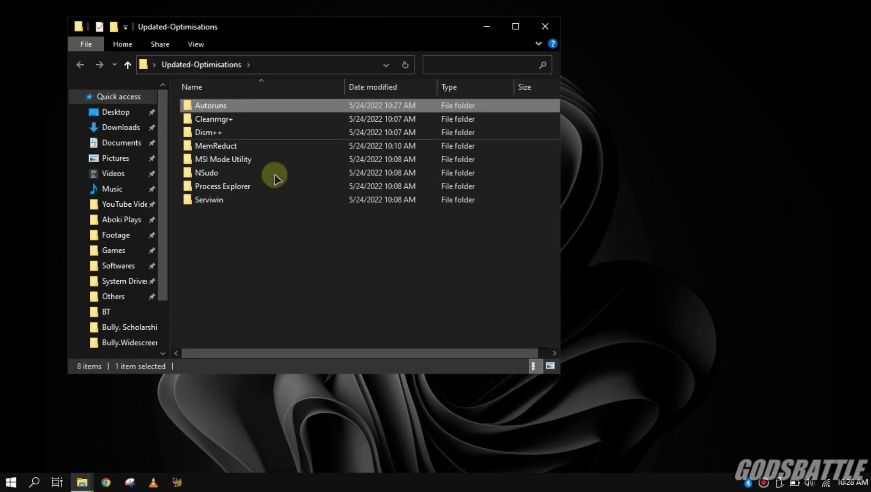
- Run Cleanmgr+ as administrator from the Cleanmgr+ folder and choose the advanced Cleanmgr+ version
left_click(290, 250)
double_click(225, 118)
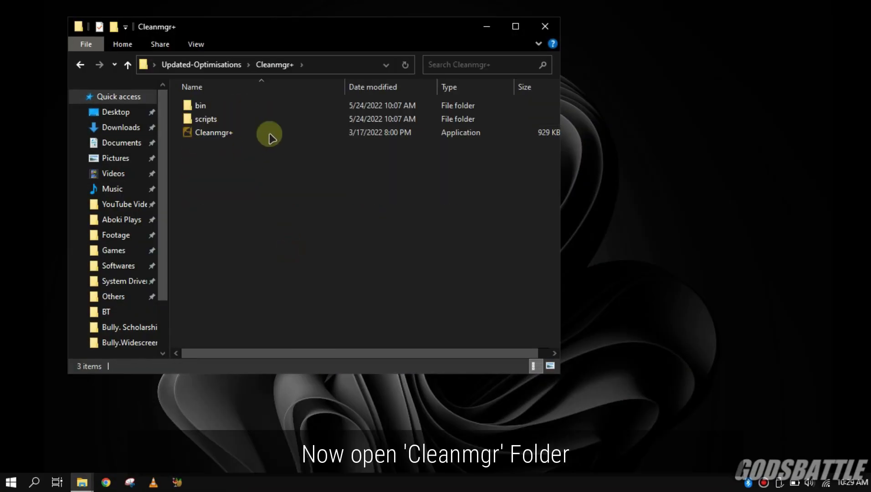
right_click(223, 133)
left_click(266, 157)
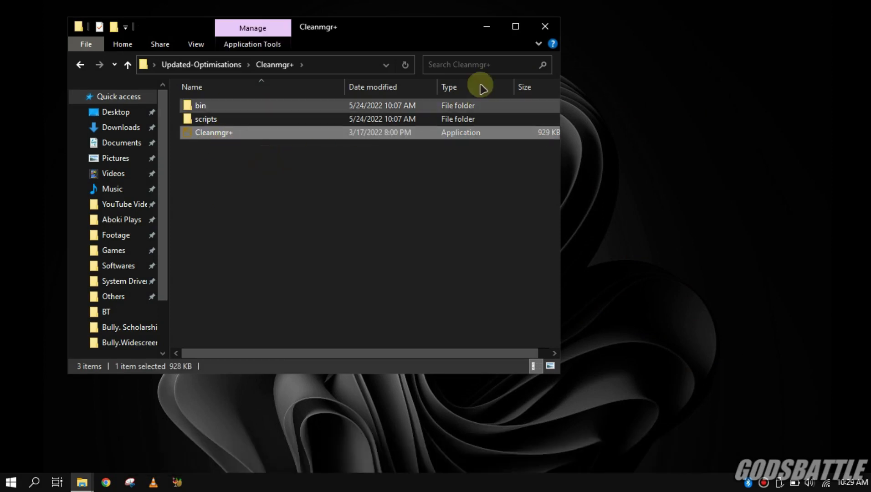
left_click(538, 28)
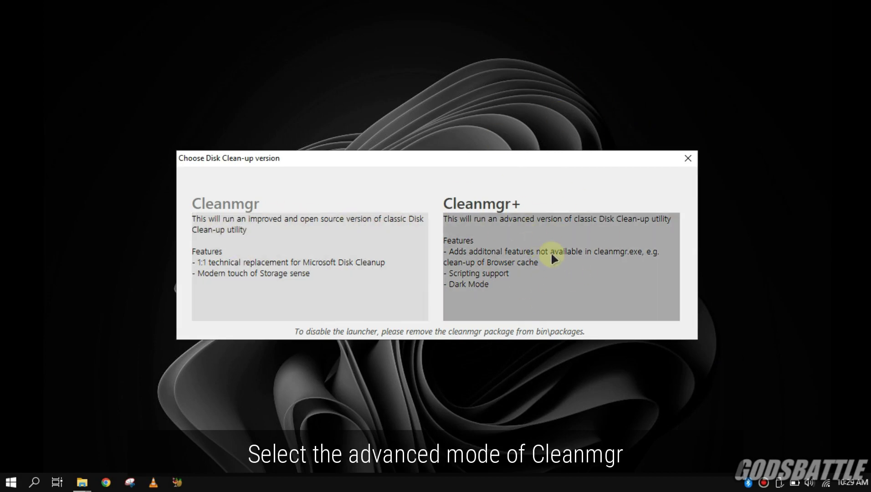
left_click(551, 253)
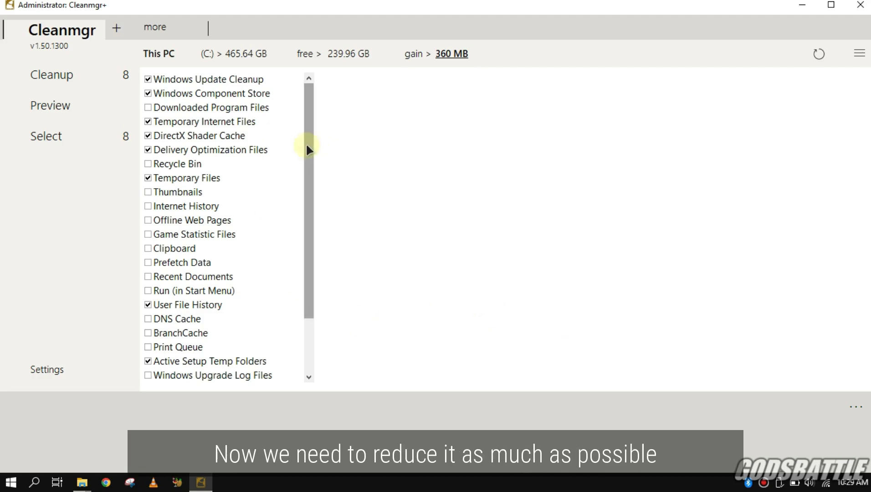
- Add Internet History, Offline Web Pages, Clipboard and Prefetch Data to the items selected for cleanup
left_click_drag(307, 146, 289, 96)
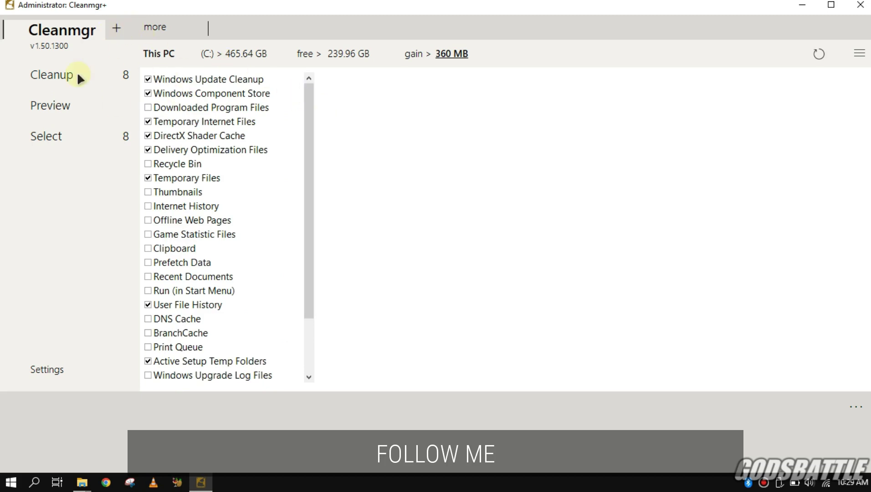
left_click(148, 80)
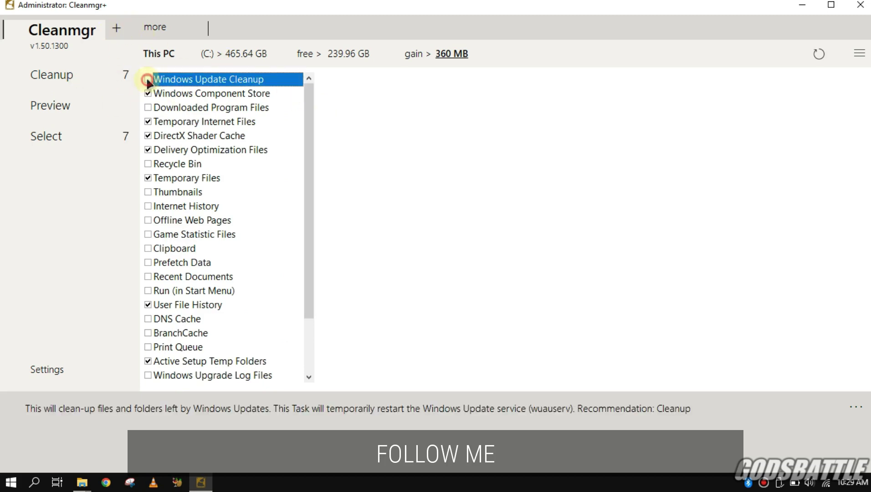
left_click(148, 94)
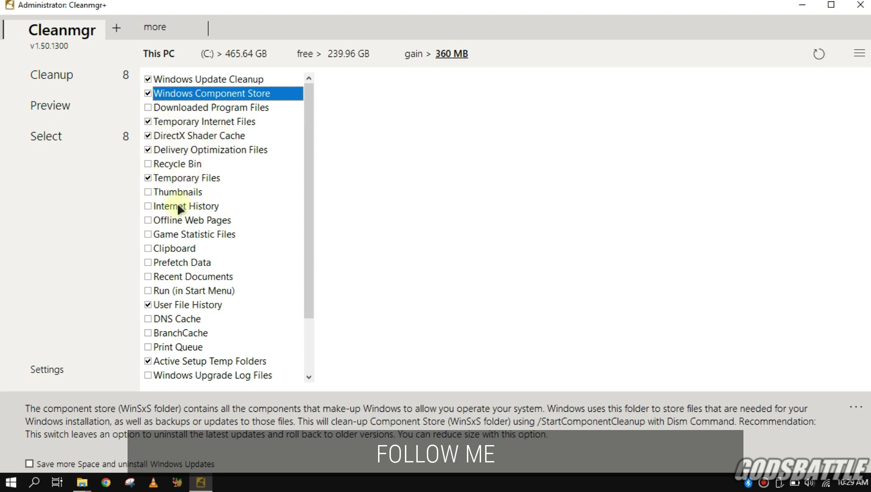
left_click(147, 206)
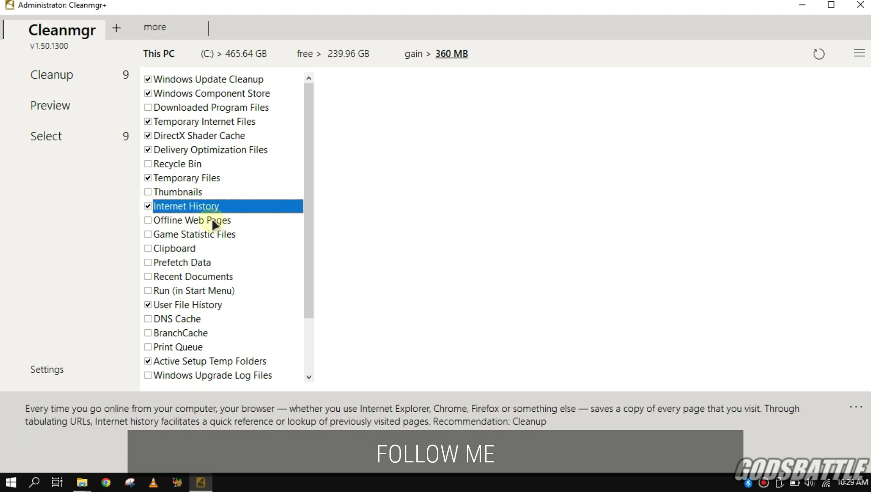
left_click(148, 220)
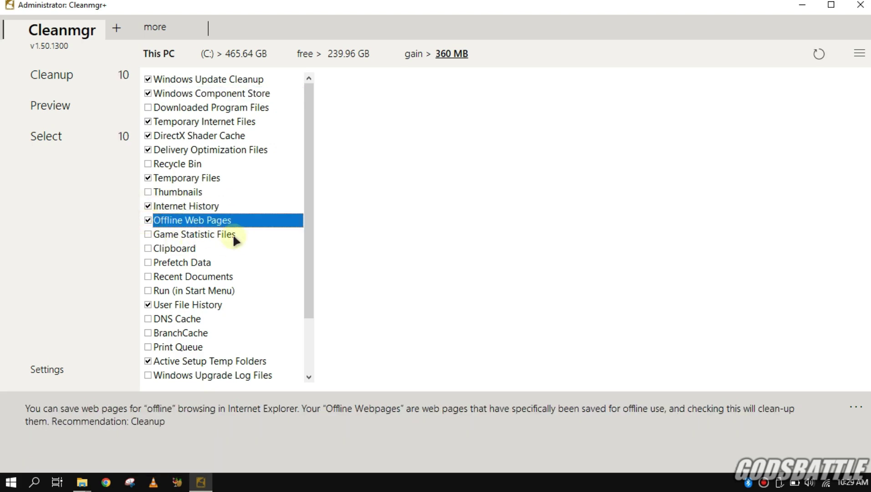
left_click(147, 248)
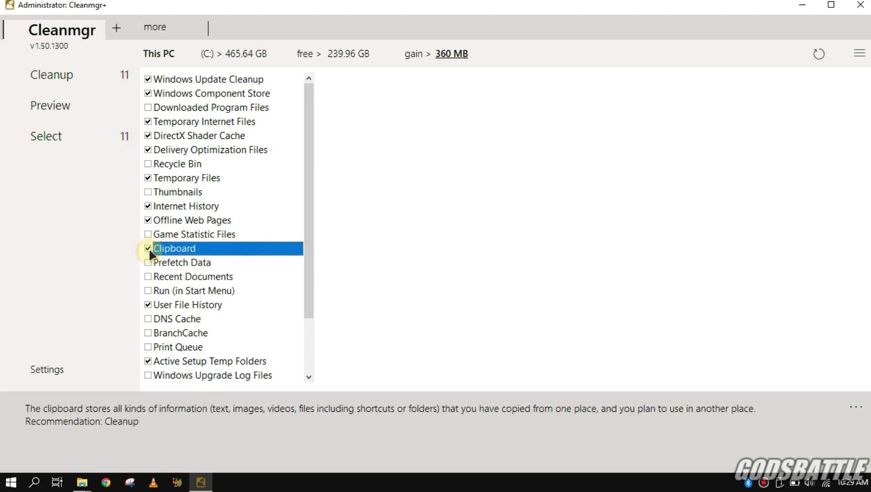
left_click(148, 263)
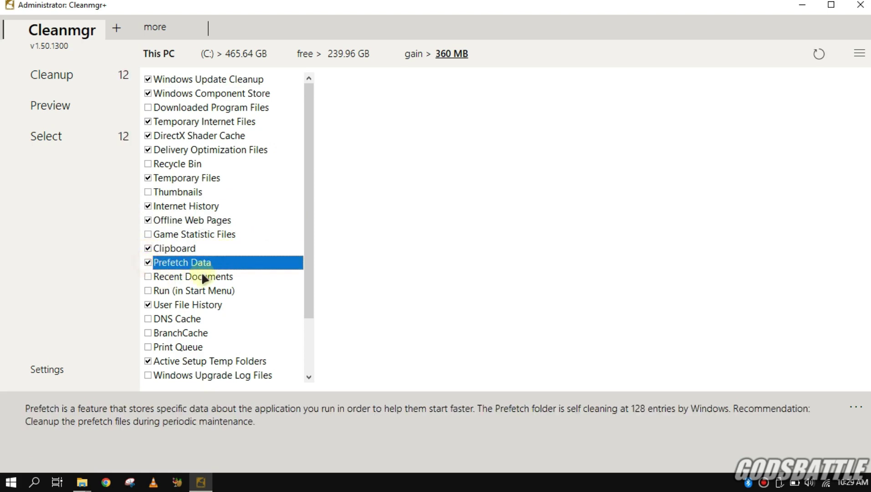
left_click_drag(310, 297, 310, 360)
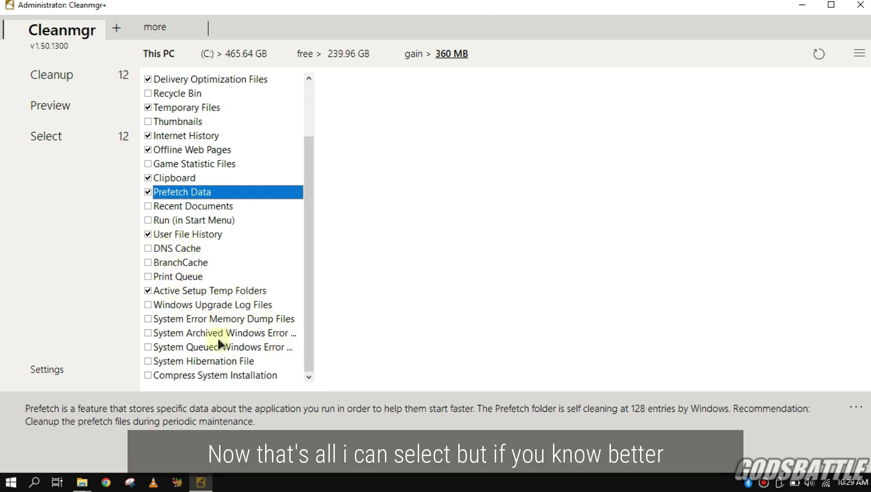
scroll(225, 307, "up", 2)
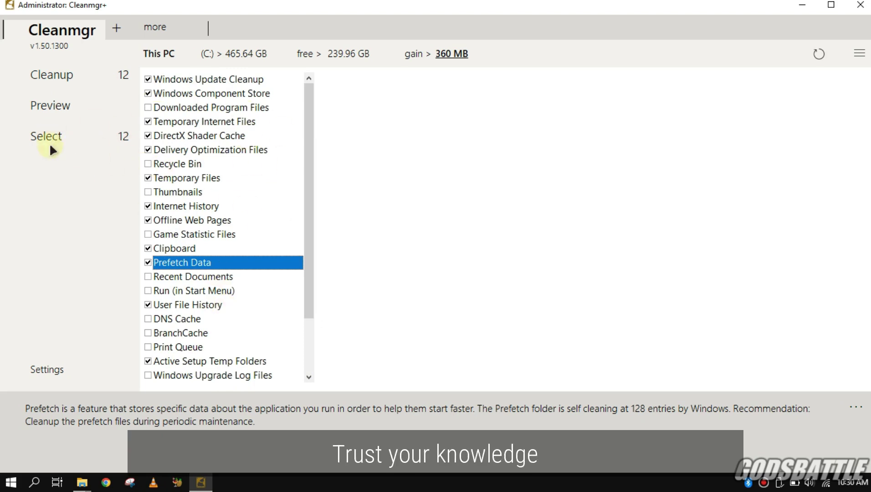
- Run the cleanup on the selected items, then rescan the drive before closing Cleanmgr+
left_click(50, 78)
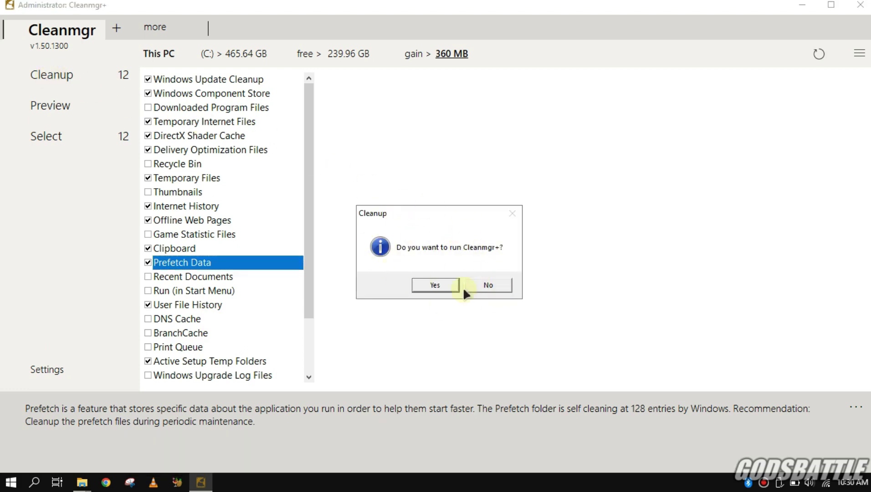
left_click(433, 286)
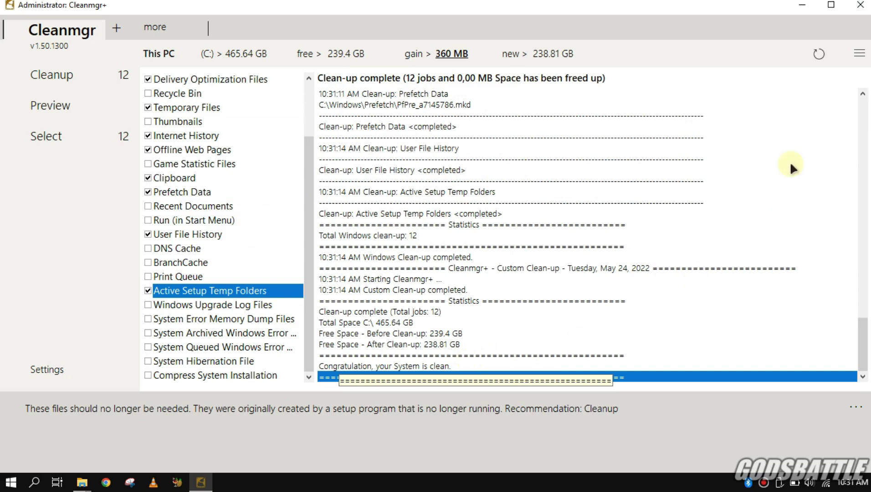
left_click(818, 55)
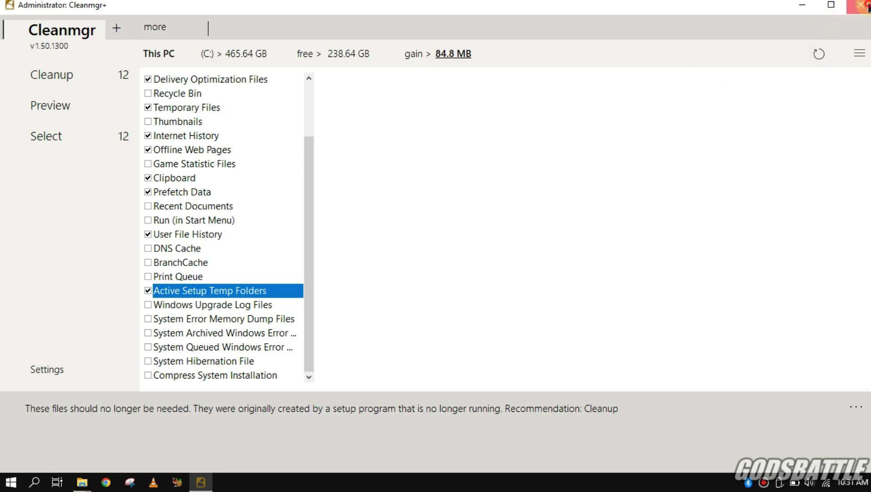
left_click(868, 6)
- Return to the Updated-Optimisations folder in a maximized window and open the Dism++ folder
left_click(457, 221)
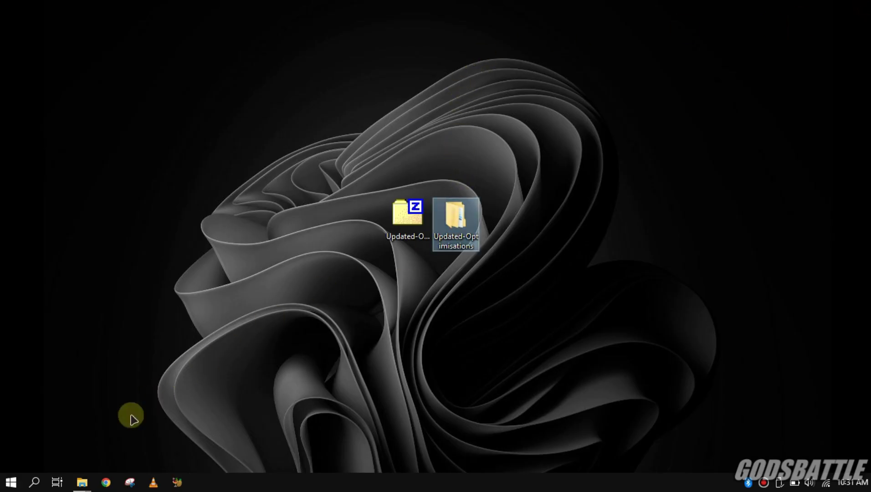
left_click(82, 482)
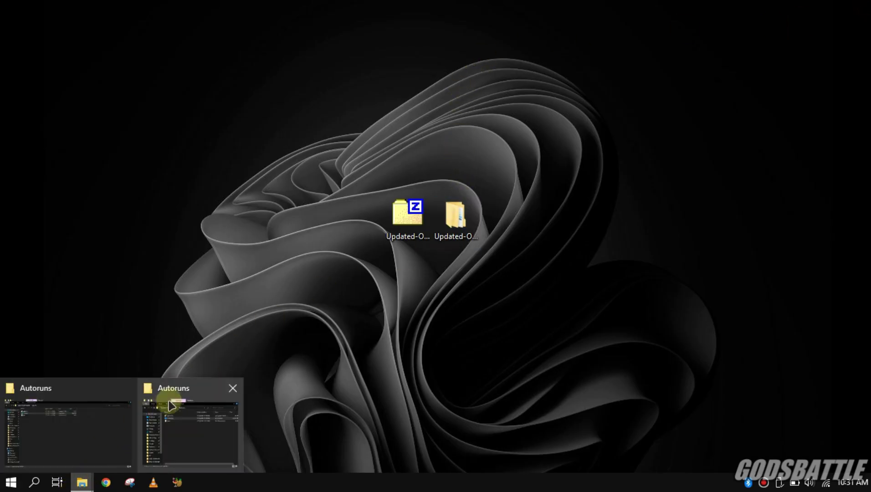
left_click(224, 392)
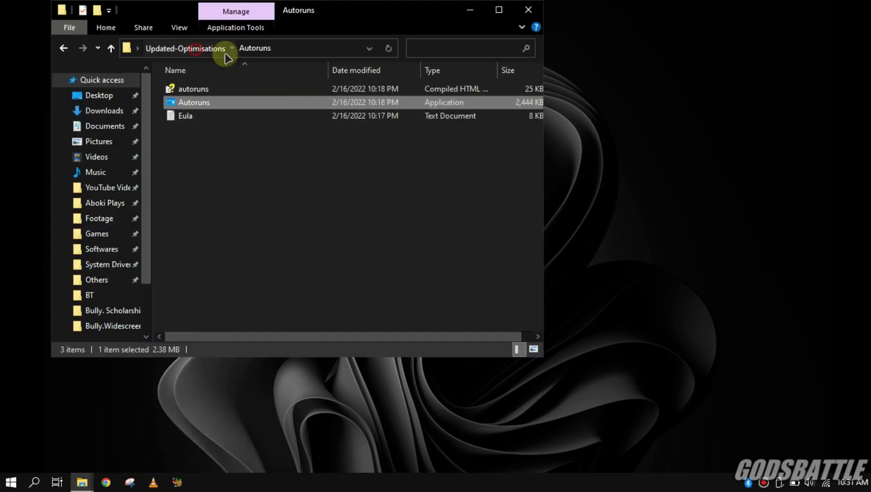
left_click(225, 53)
left_click(499, 9)
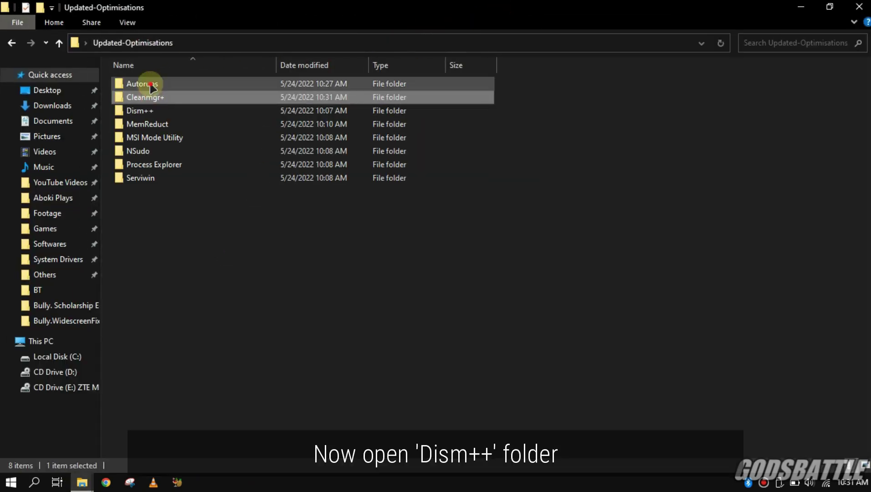
left_click(134, 111)
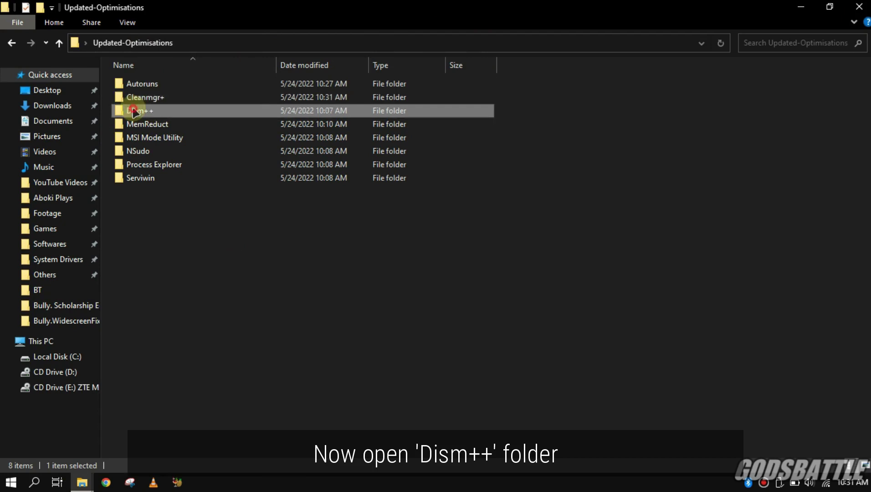
double_click(134, 111)
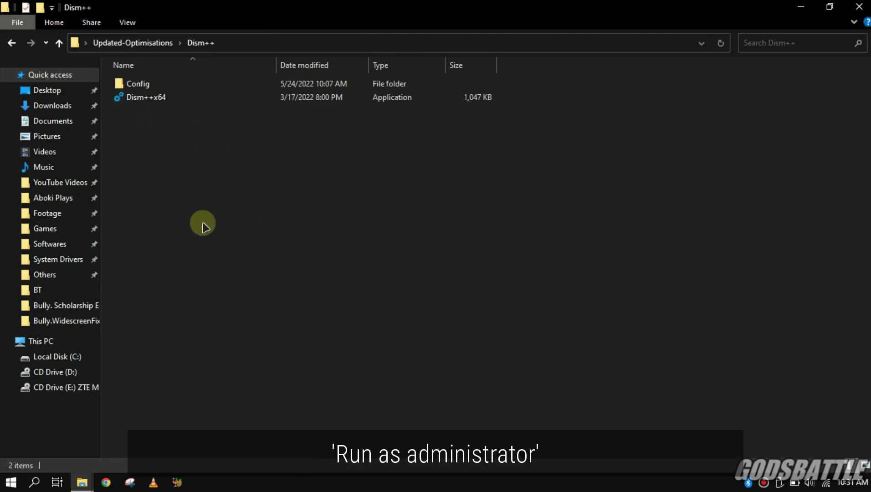
- Run Dism++x64 as administrator from the Dism++ folder and maximize its window
right_click(146, 98)
left_click(205, 120)
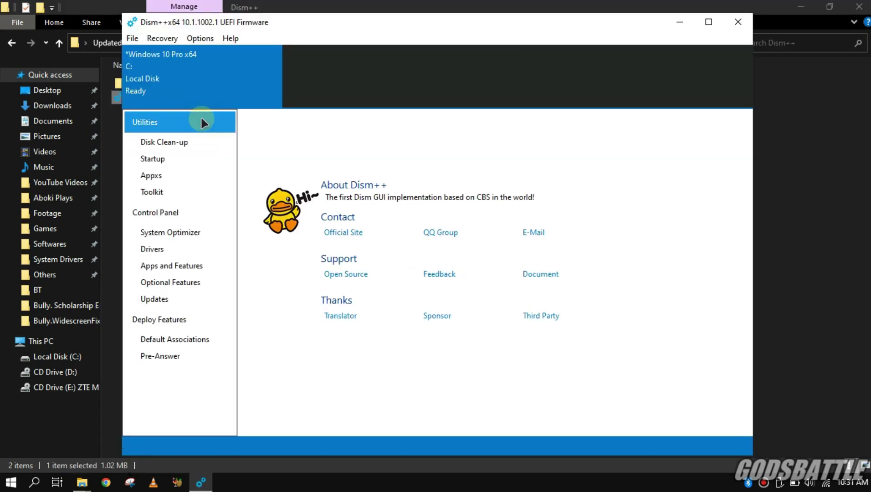
left_click(709, 22)
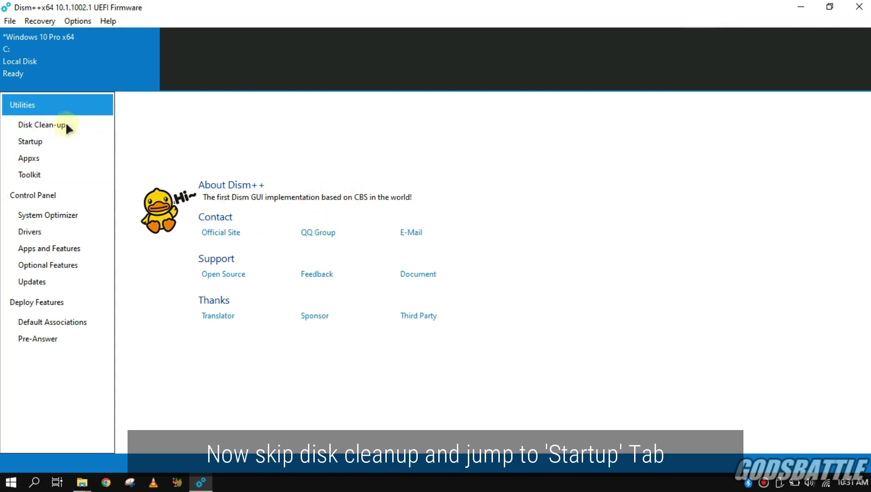
- Toggle the CheckNDISPort01ac00 entry in the System Boot 32Bit group of the startup items
left_click(41, 141)
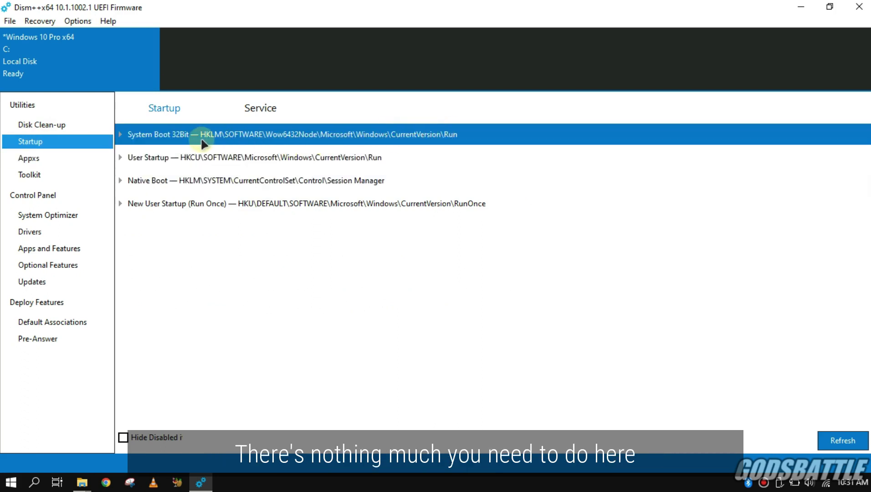
left_click(122, 136)
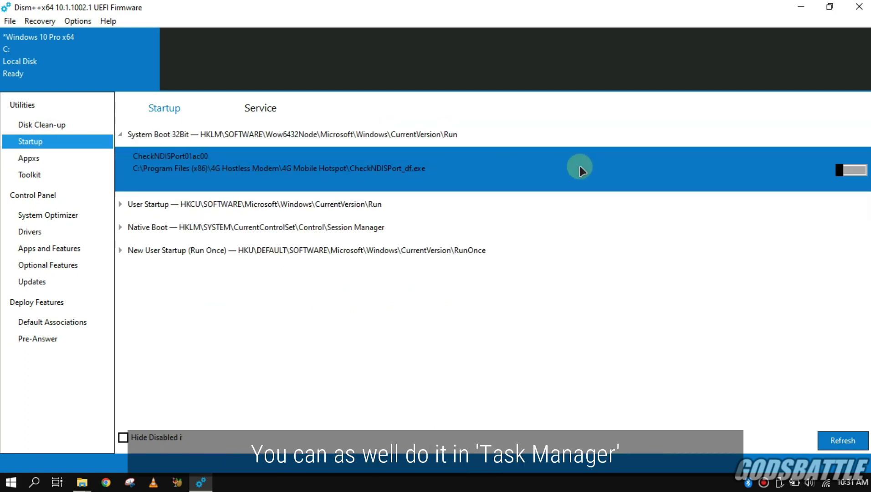
left_click(855, 172)
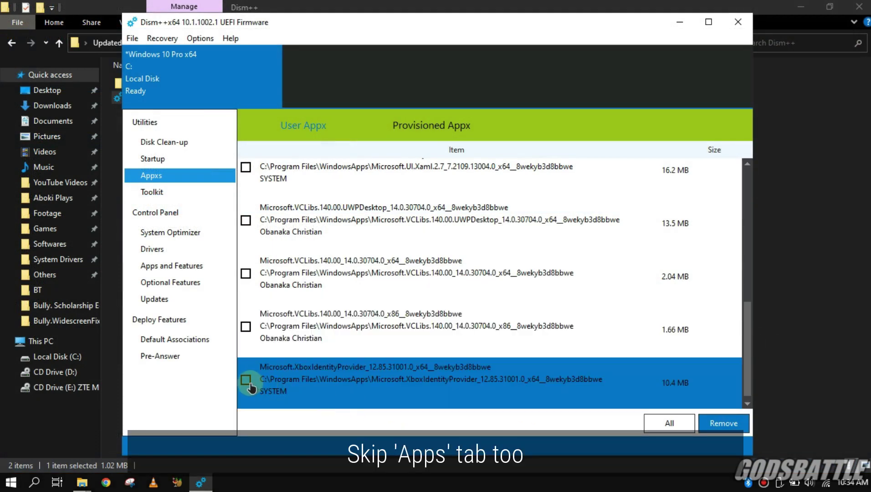
- Try to remove the Microsoft.XboxIdentityProvider package from the user Appx list, and recheck the reloaded list
left_click(719, 423)
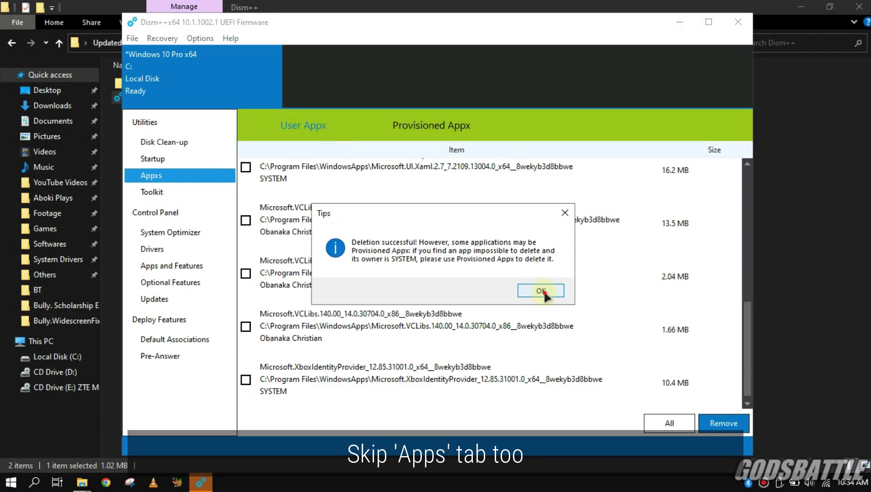
left_click(542, 346)
left_click_drag(745, 356, 756, 268)
scroll(428, 222, "up", 2)
scroll(350, 195, "down", 5)
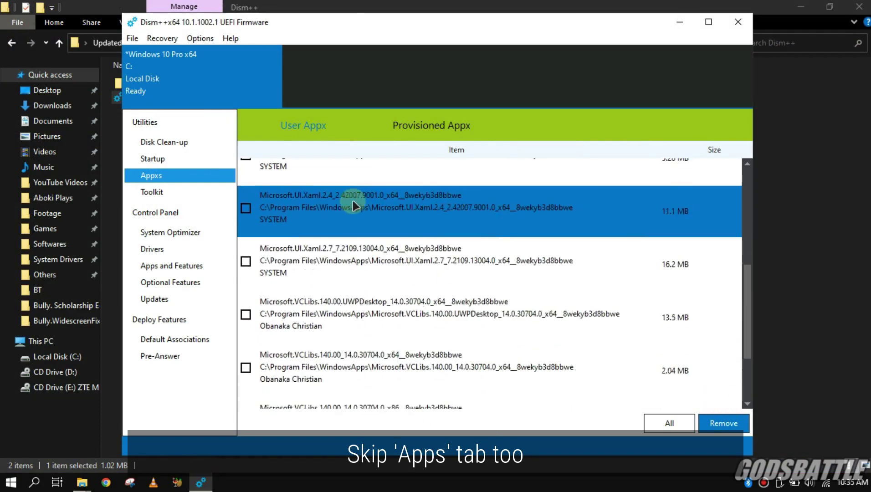
left_click(181, 174)
scroll(404, 276, "down", 5)
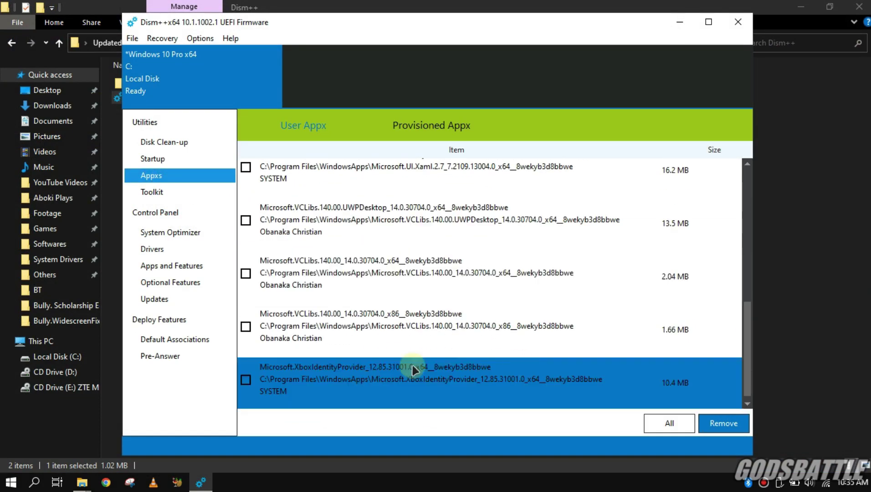
- Look through the Toolkit utilities and the God Mode command choices without running anything
left_click(150, 192)
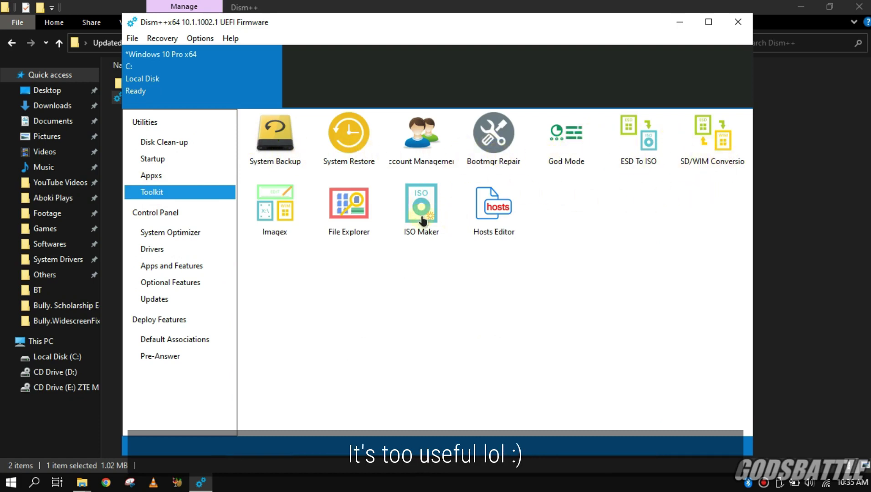
left_click(569, 151)
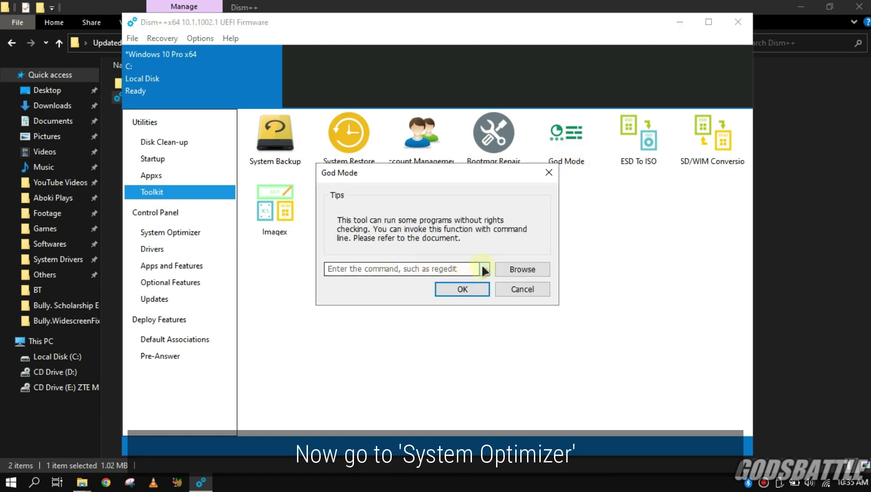
left_click(484, 270)
left_click(519, 289)
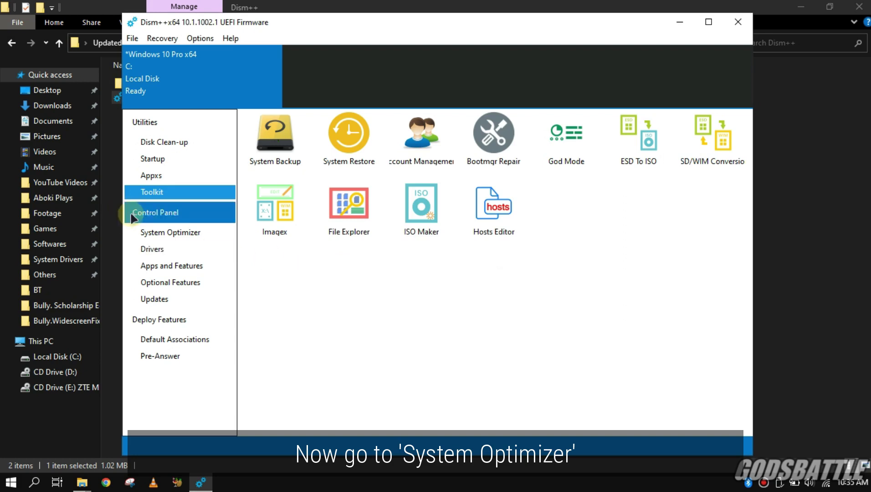
- In System Optimizer's taskbar settings, hide Cortana and the Task View button, disable always showing all icons, and choose Always Merge
left_click(155, 235)
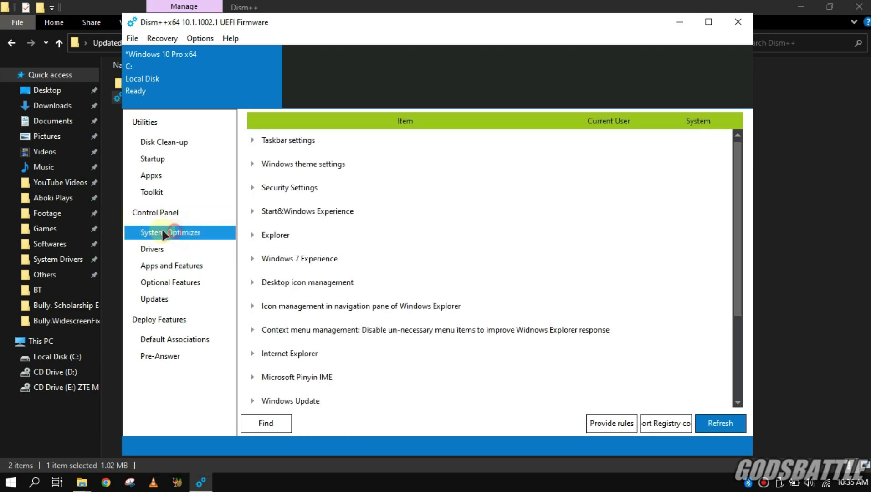
left_click(266, 144)
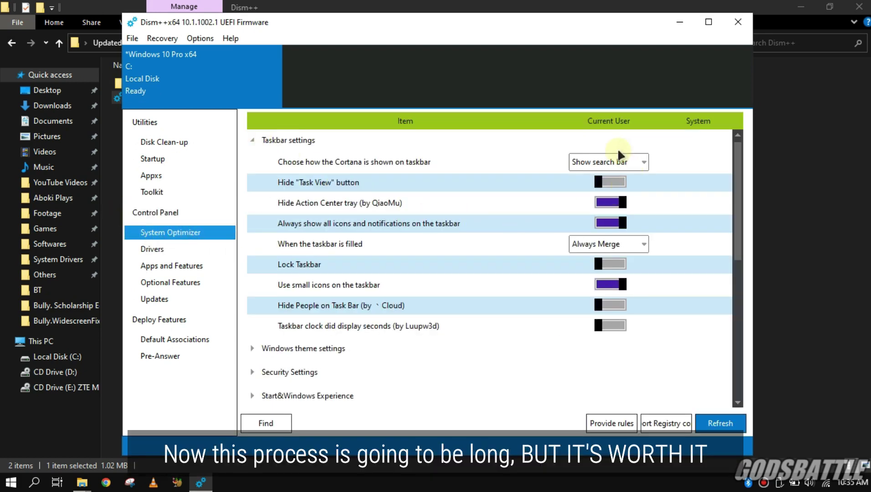
left_click(638, 162)
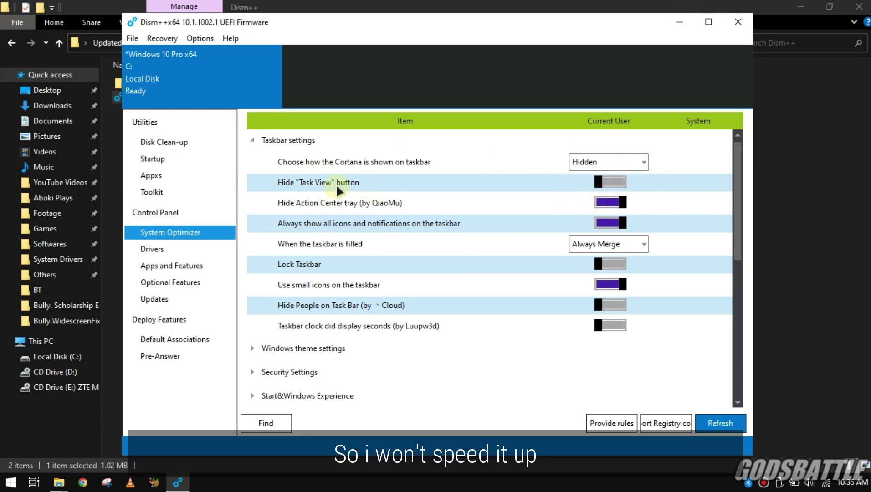
left_click_drag(605, 184, 620, 184)
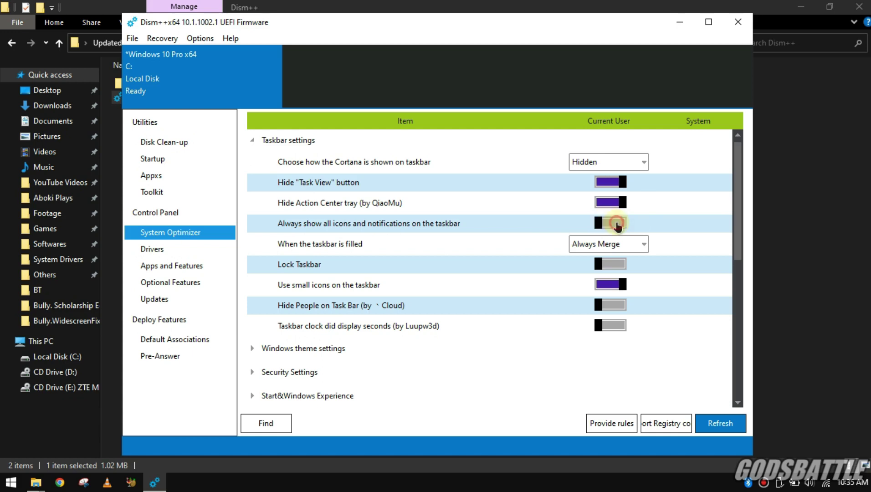
left_click(612, 244)
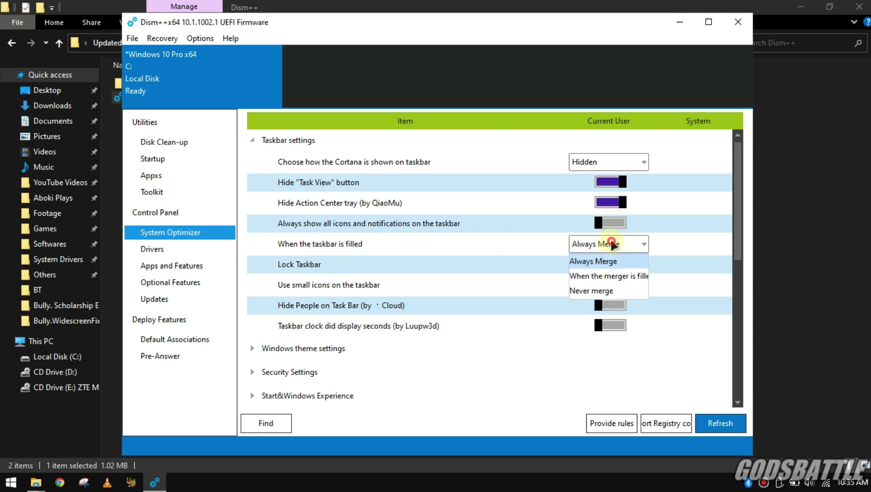
left_click(603, 263)
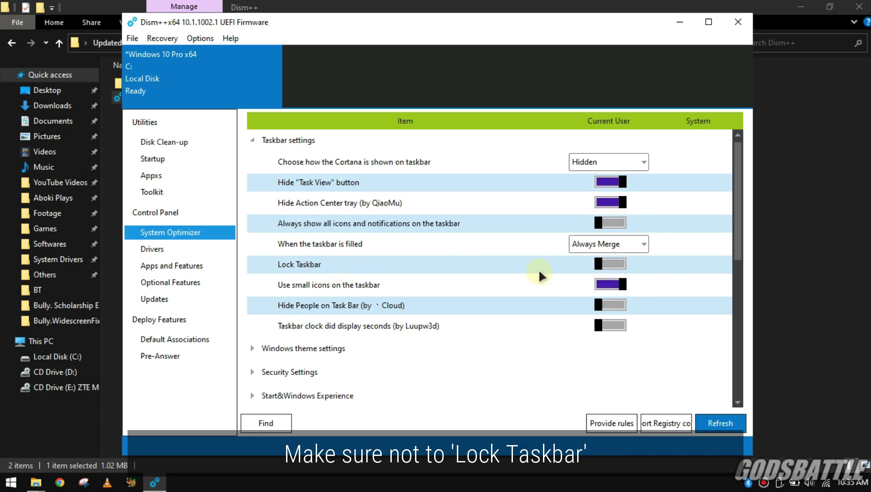
- Switch small taskbar icons off and back on, and enable hiding People on the taskbar with an Explorer restart
left_click(614, 285)
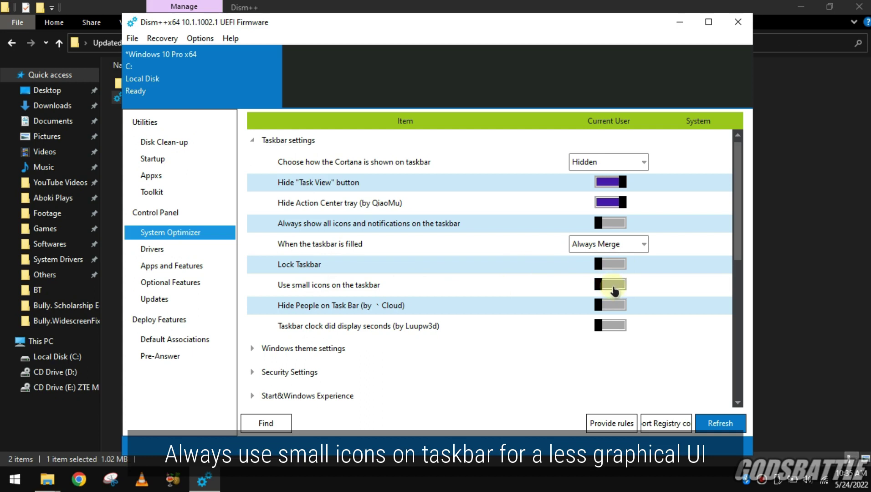
left_click(613, 285)
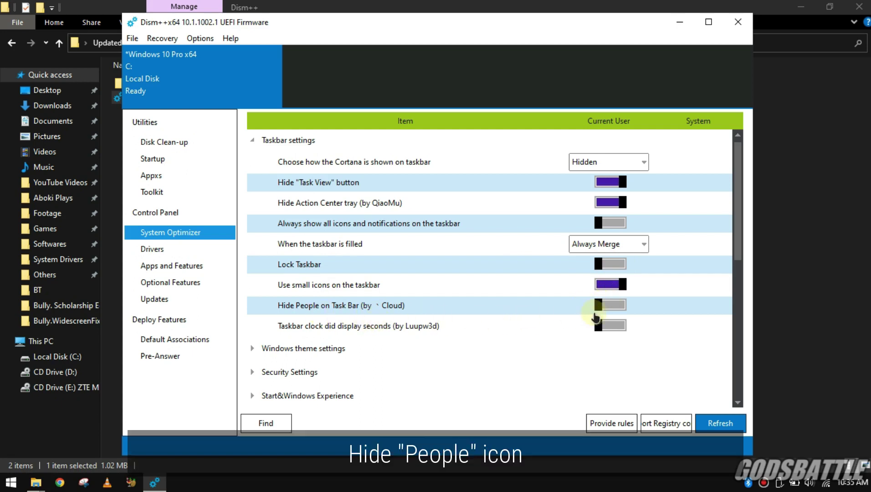
left_click(610, 306)
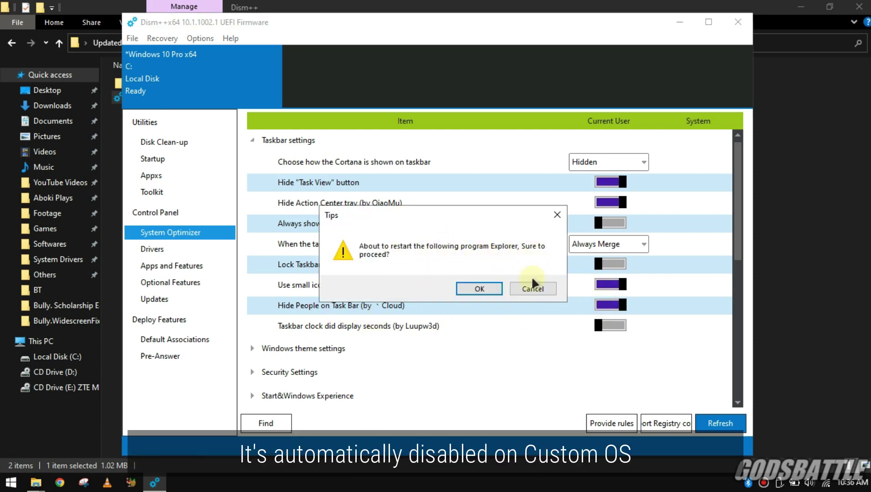
left_click(479, 288)
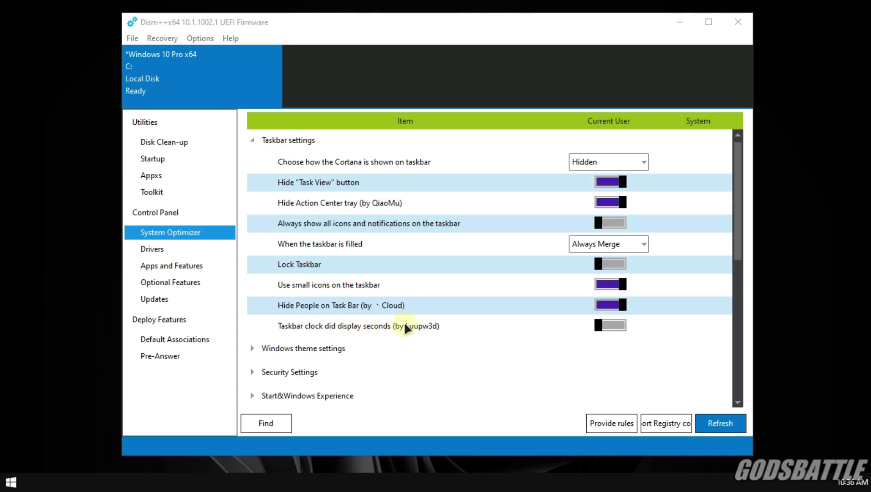
- Enable seconds on the taskbar clock and allow Explorer to restart
left_click(606, 326)
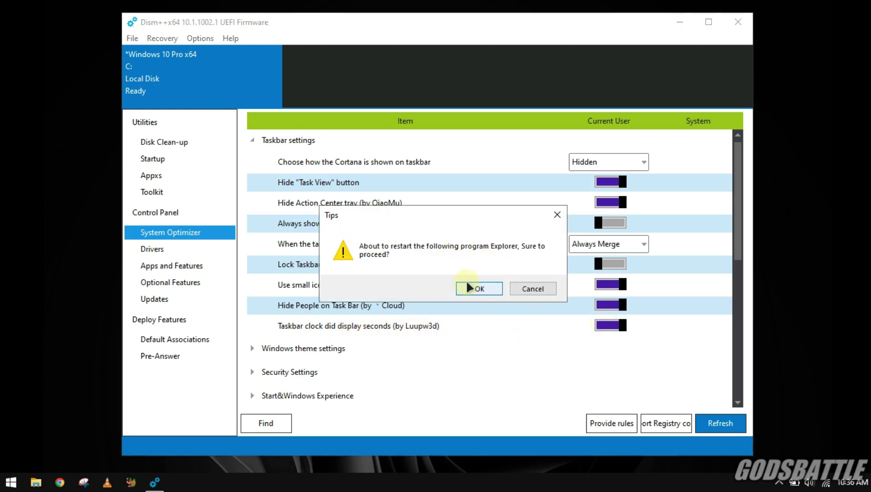
left_click(475, 289)
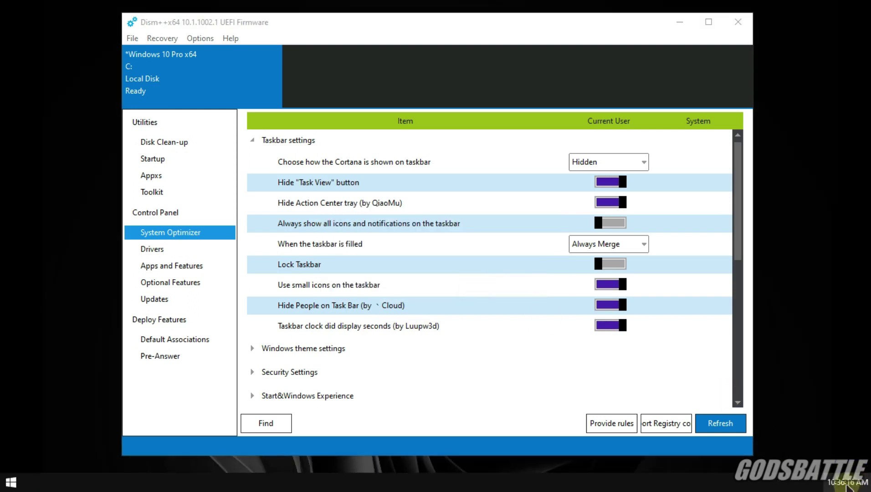
mouse_move(846, 487)
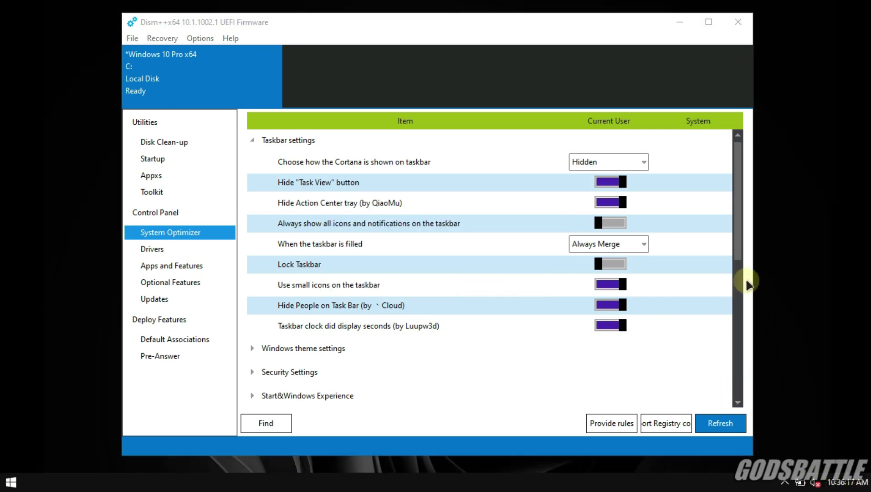
- In the Windows theme settings, enable the optimized inactive title bar colour using black and keep desktop wallpaper quality at Default
scroll(739, 264, "down", 3)
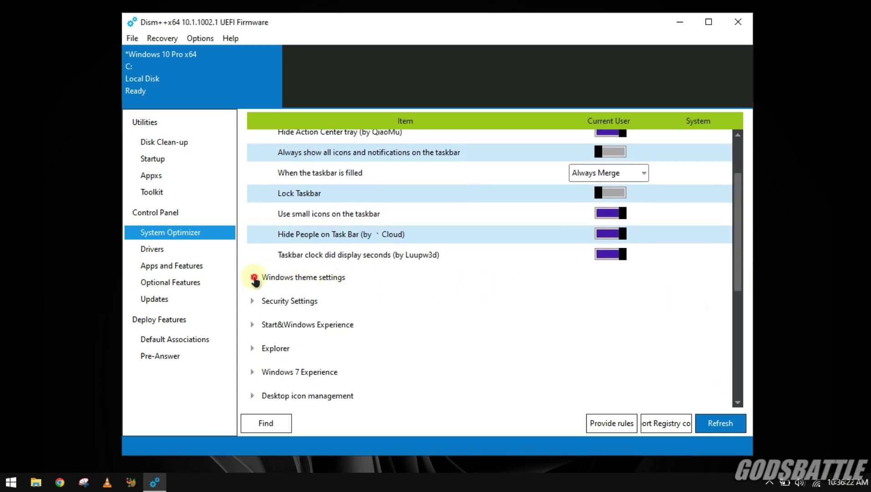
left_click(253, 278)
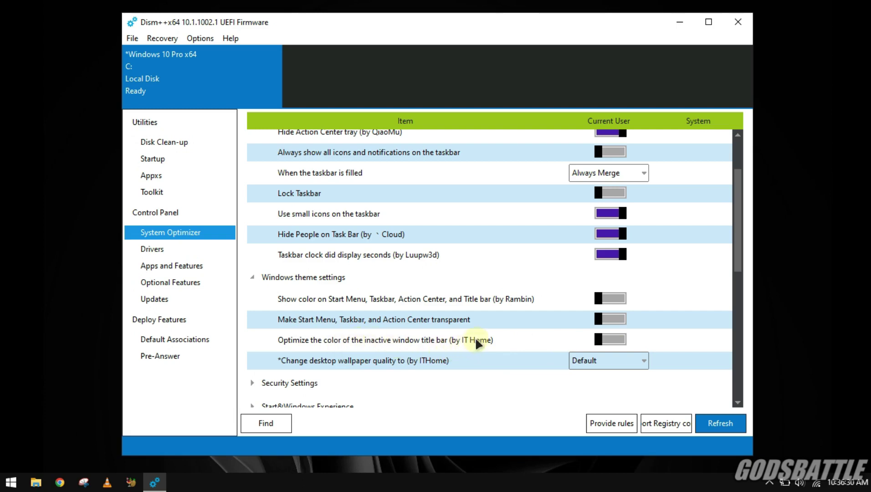
left_click(602, 340)
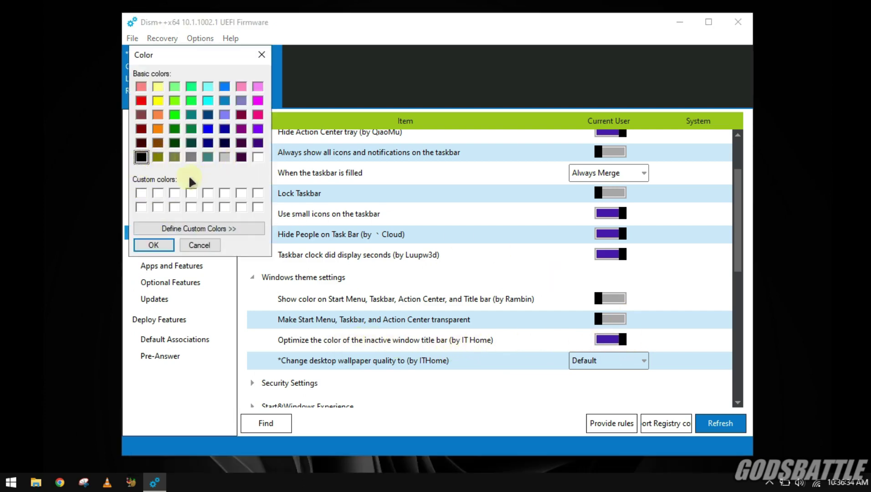
left_click(161, 247)
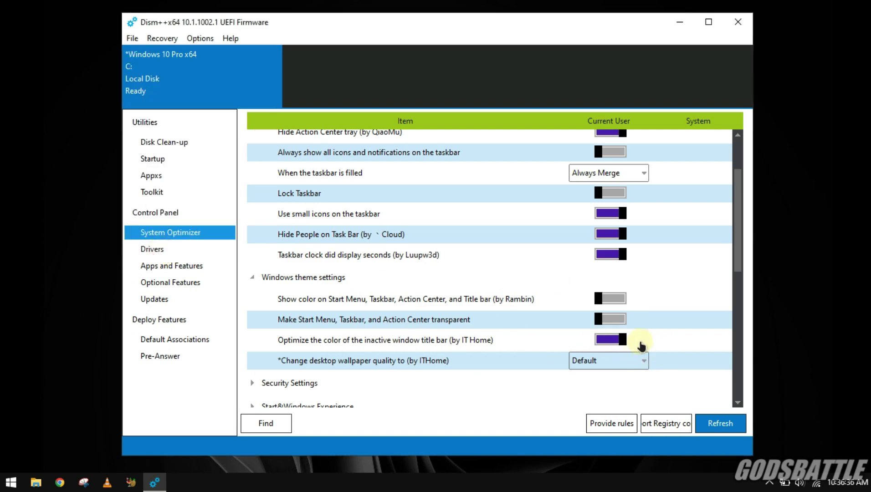
left_click_drag(741, 257, 700, 299)
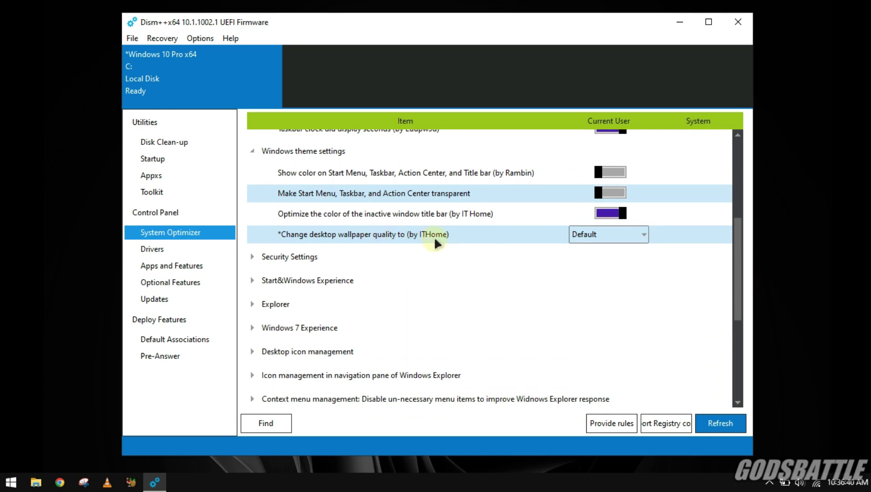
left_click(644, 230)
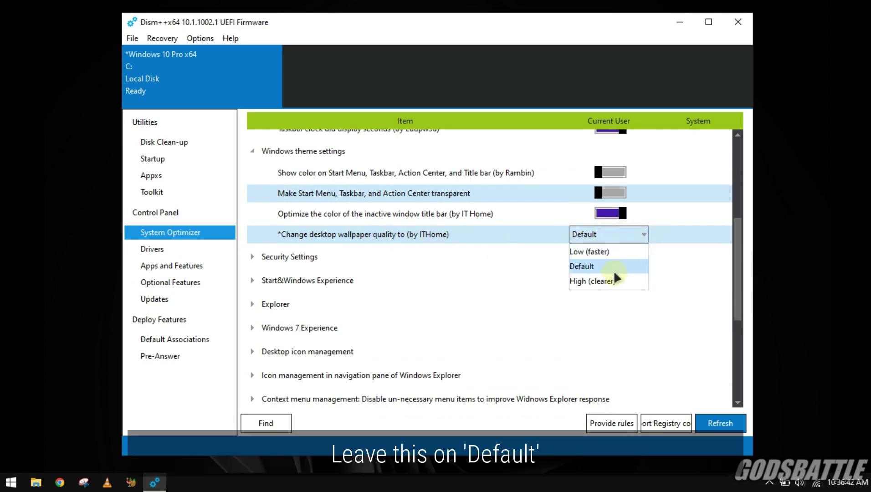
left_click(598, 265)
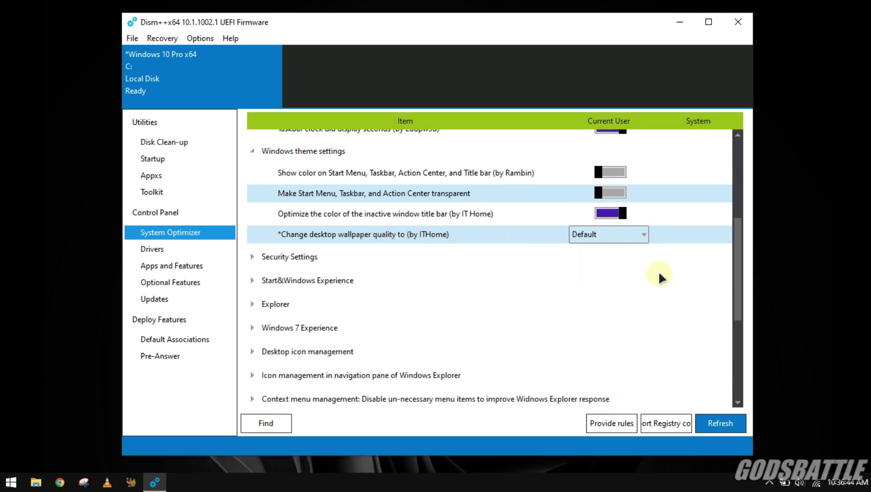
- In the Security Settings, disable SmartScreen filters and the safety warning when opening programs for both current user and system
left_click(253, 257)
left_click_drag(741, 241, 741, 271)
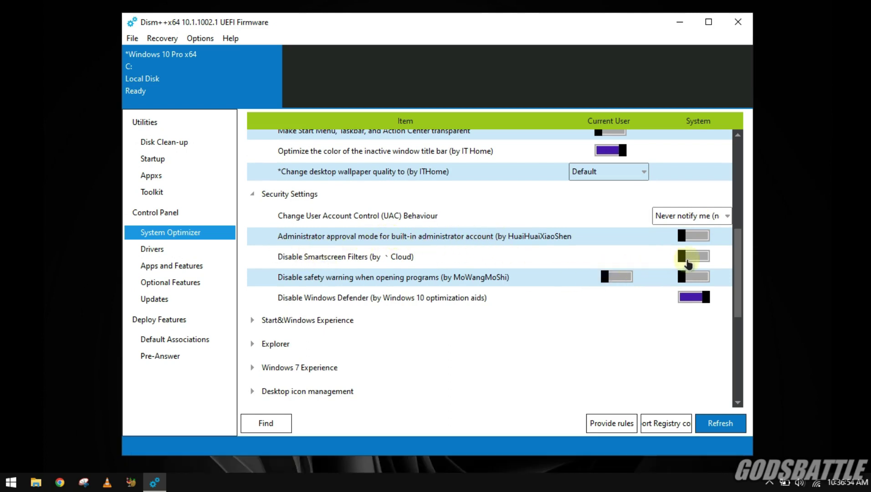
left_click(691, 257)
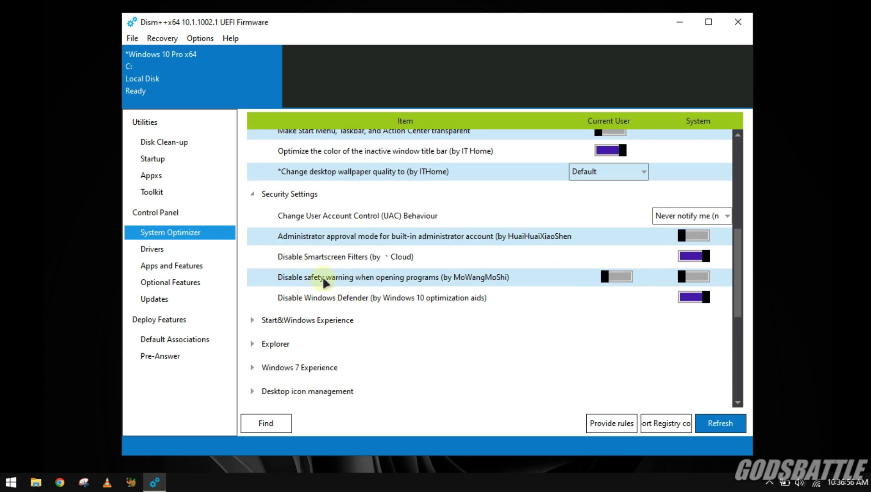
left_click(618, 277)
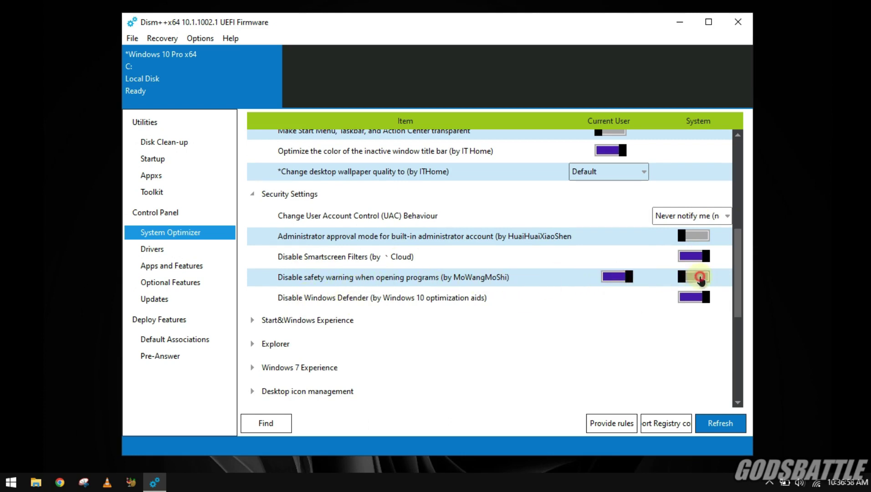
left_click(700, 278)
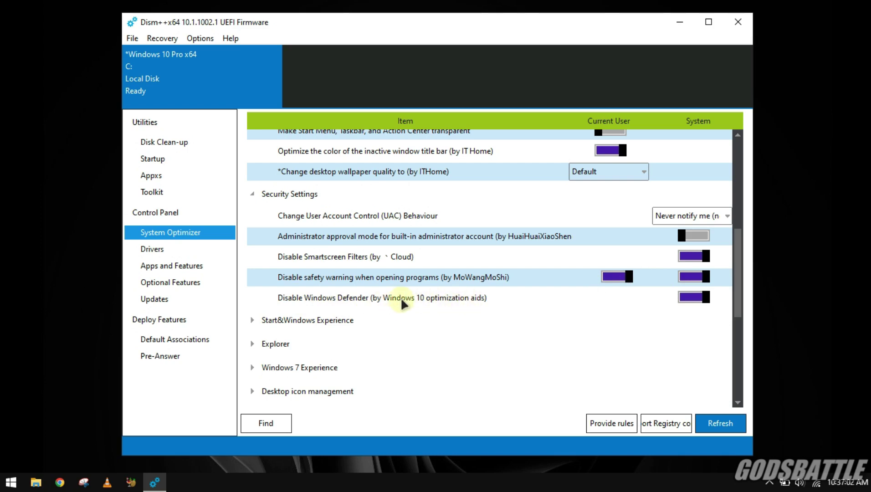
- In the Start&Windows Experience settings, disable suggestions in Start Menu and ads from Windows Store for the current user
left_click_drag(739, 301, 739, 336)
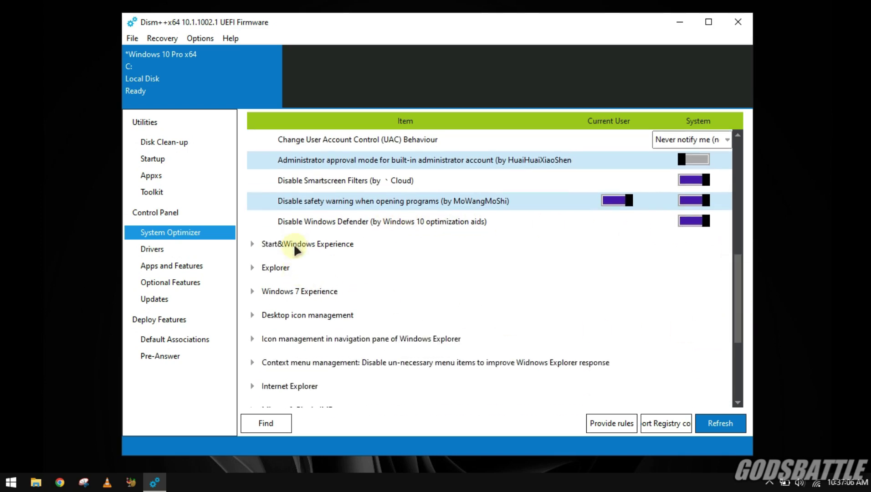
left_click(252, 245)
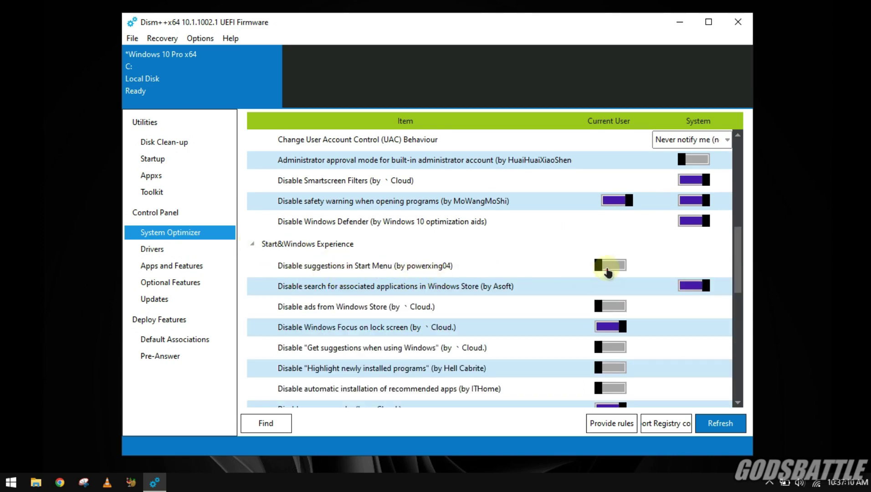
left_click(608, 269)
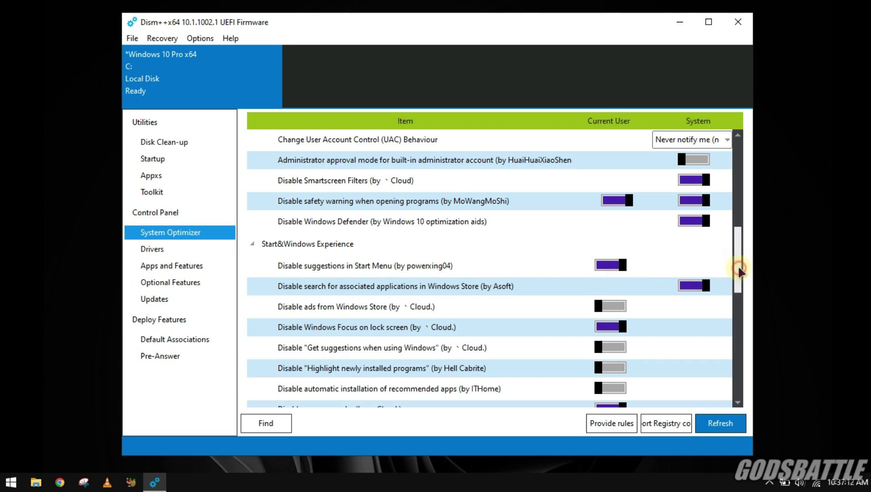
left_click_drag(738, 273, 740, 289)
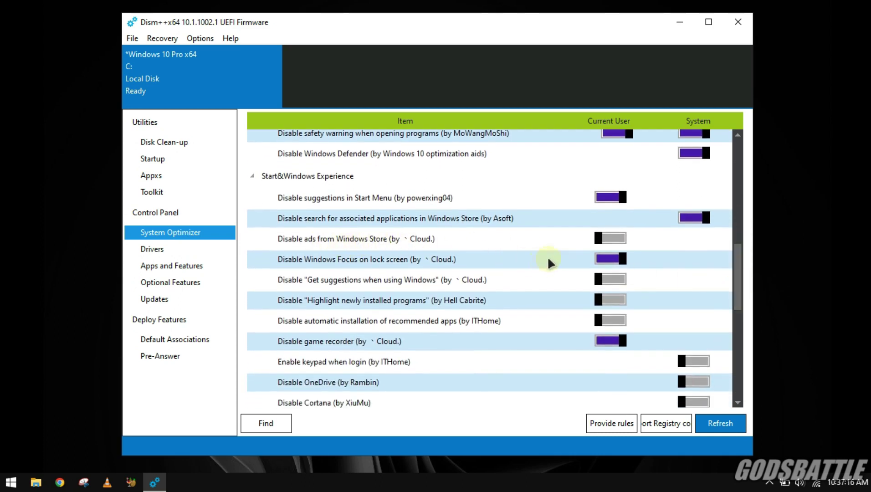
left_click(604, 240)
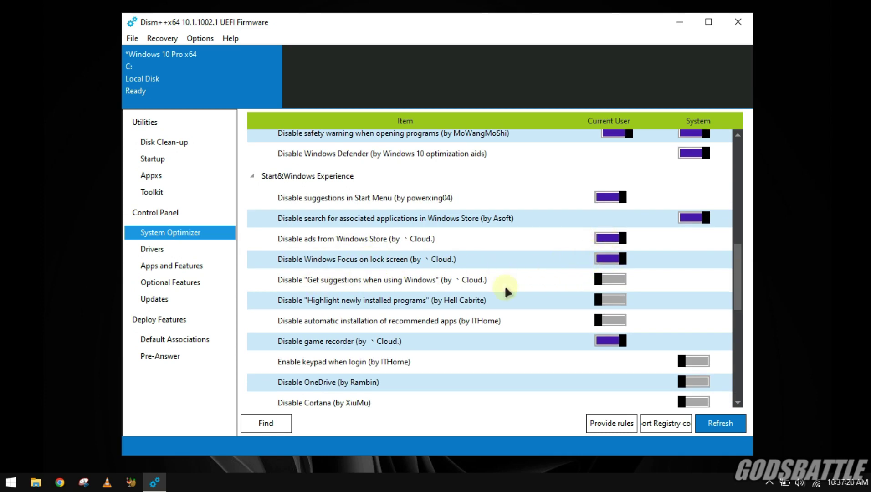
- Disable "Get suggestions when using Windows", "Highlight newly installed programs" and automatic installation of recommended apps for the current user
left_click(607, 279)
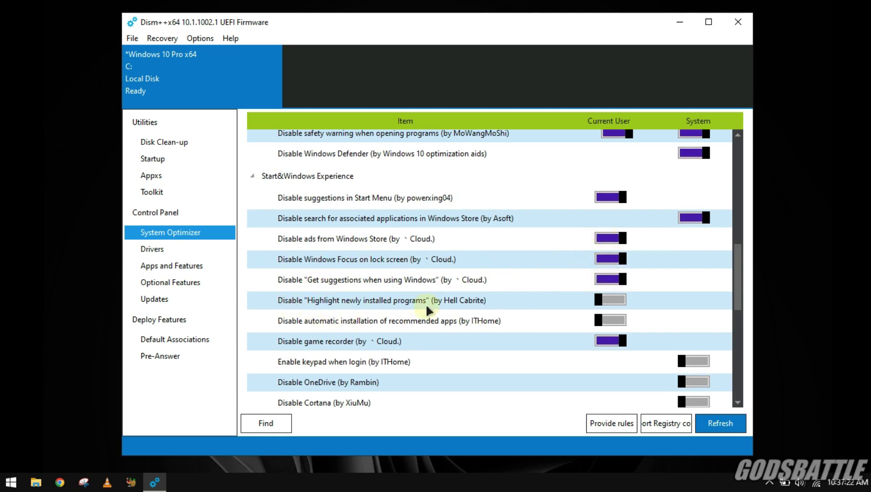
left_click(612, 302)
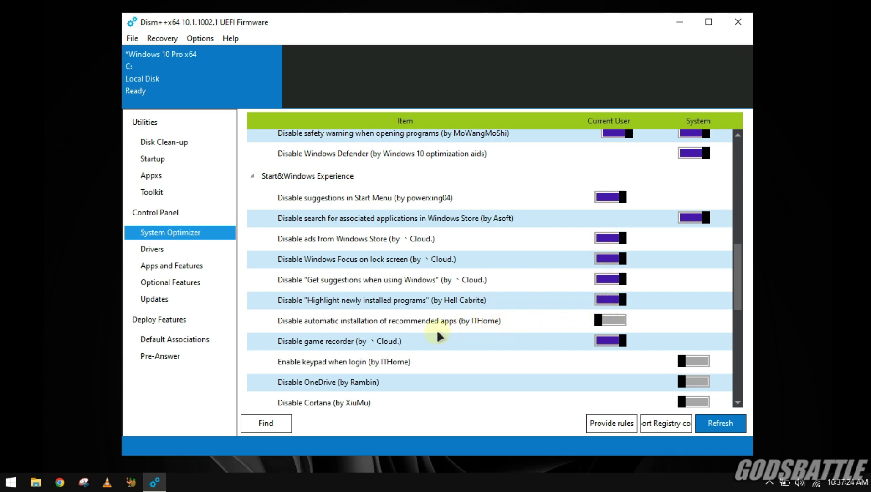
left_click(608, 320)
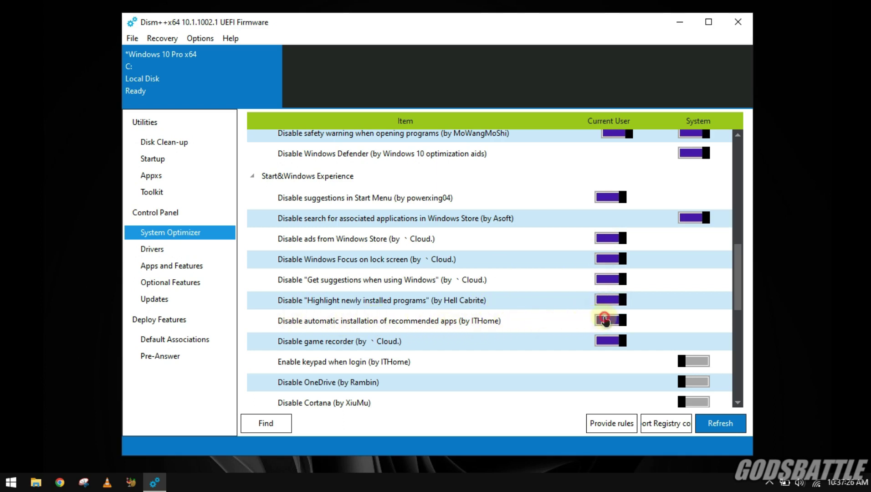
- Disable OneDrive and Cortana system-wide, accepting the OneDrive warning about Windows Store apps
scroll(737, 280, "down", 5)
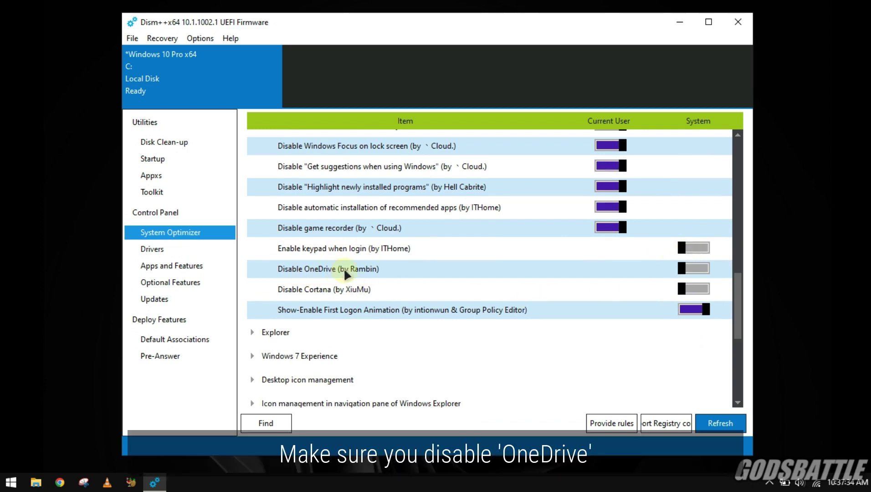
left_click(687, 271)
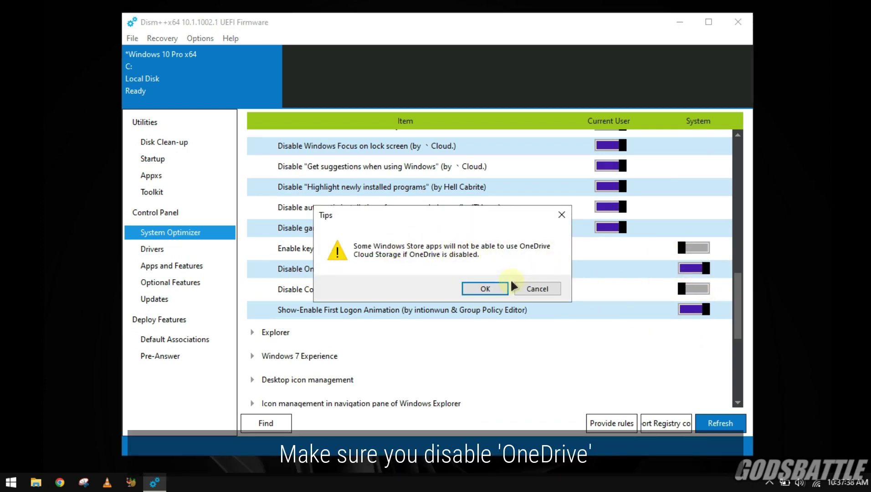
left_click(485, 291)
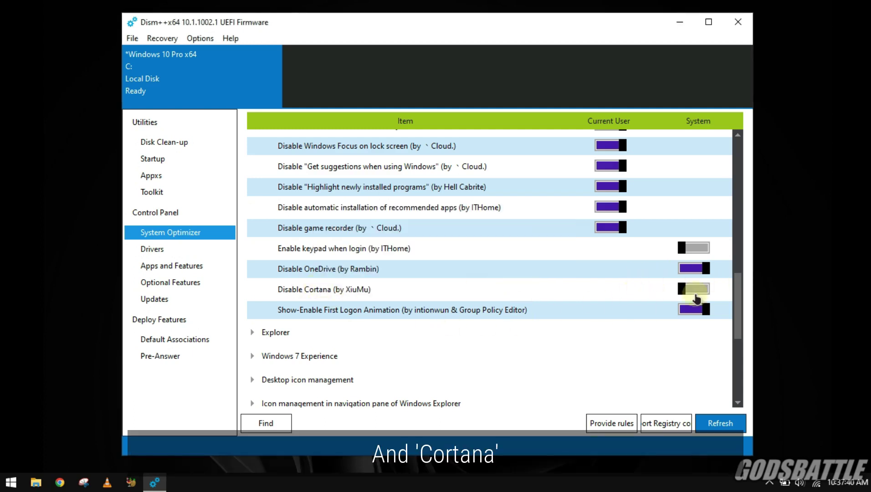
left_click(692, 292)
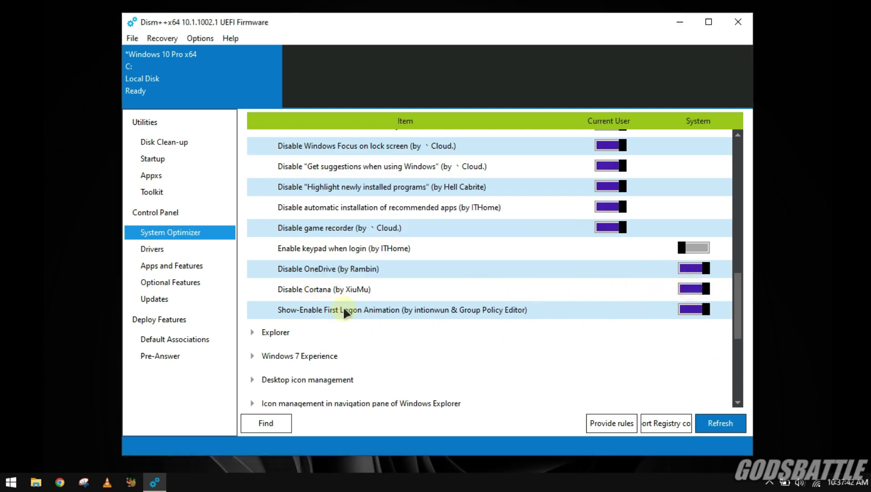
- In the Explorer settings group, enable showing extensions for all file types for the current user
left_click_drag(737, 325, 740, 345)
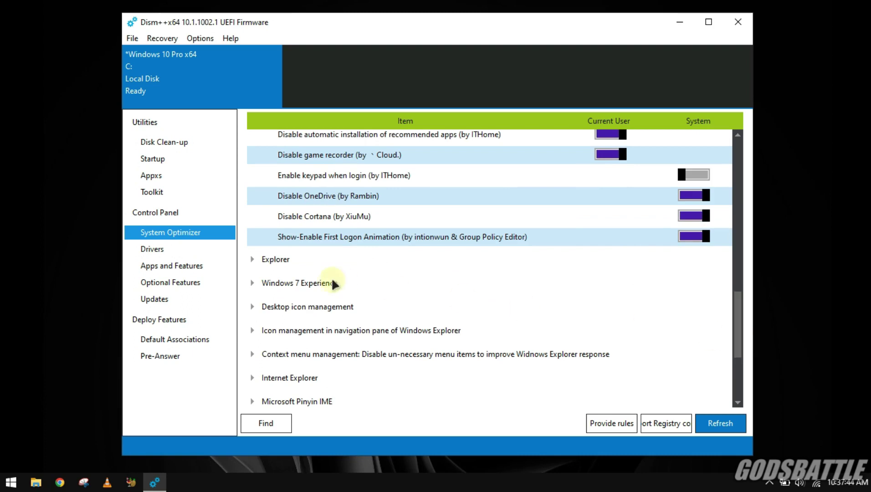
left_click(258, 261)
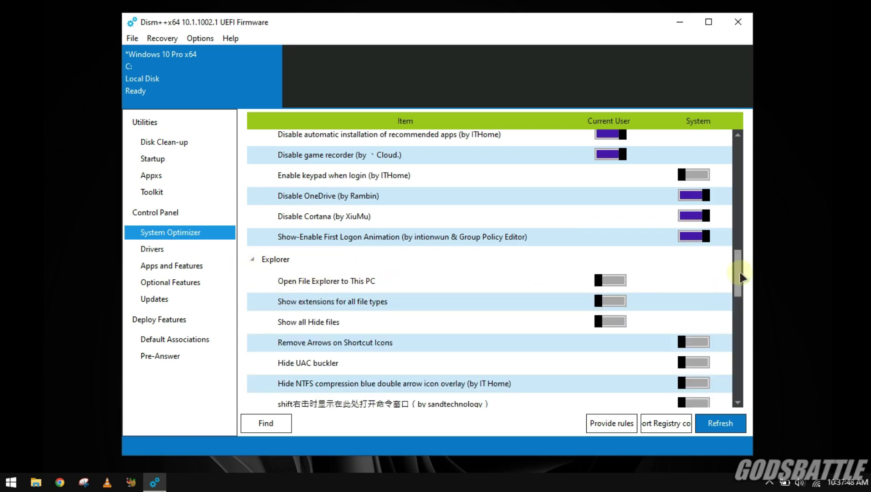
left_click_drag(738, 275, 739, 286)
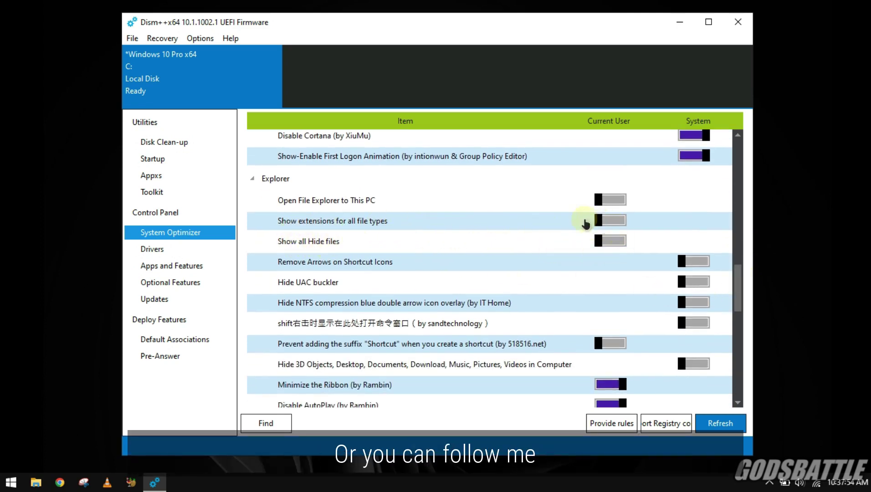
left_click(603, 221)
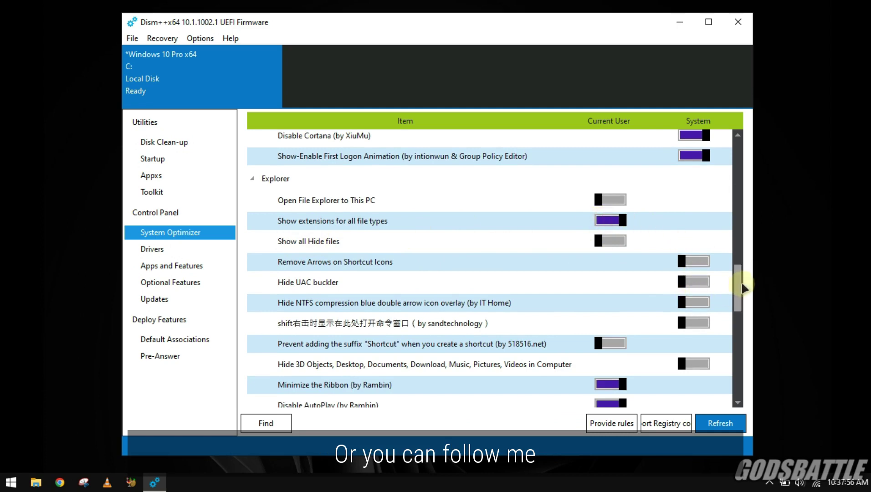
- Enable hiding the UAC buckler system-wide and allow Explorer to restart
left_click_drag(740, 288, 741, 294)
scroll(586, 269, "down", 1)
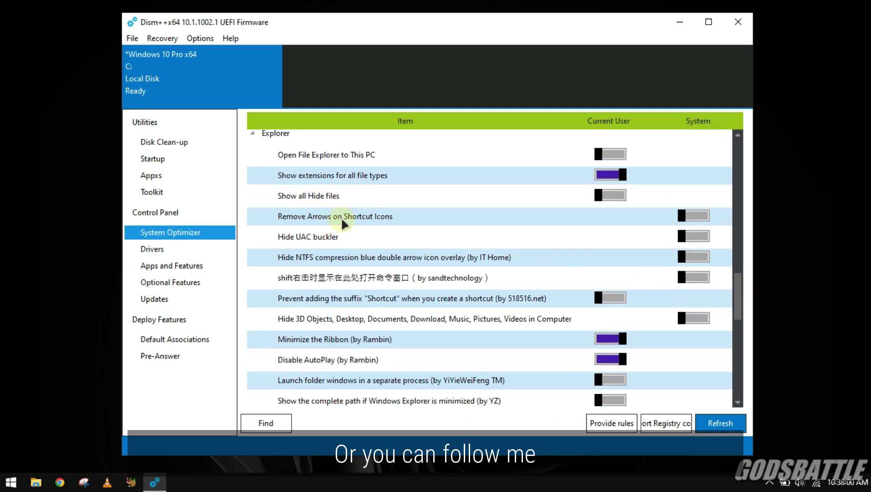
left_click(693, 236)
left_click(469, 291)
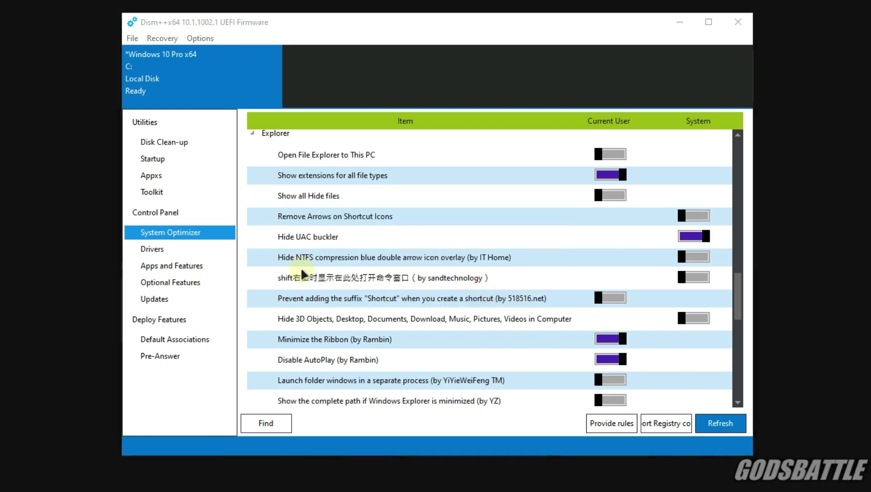
- In the Windows 7 Experience group, change "Volume Adjustment" to Windows 7 mode and try out the system volume slider
left_click_drag(739, 288, 739, 315)
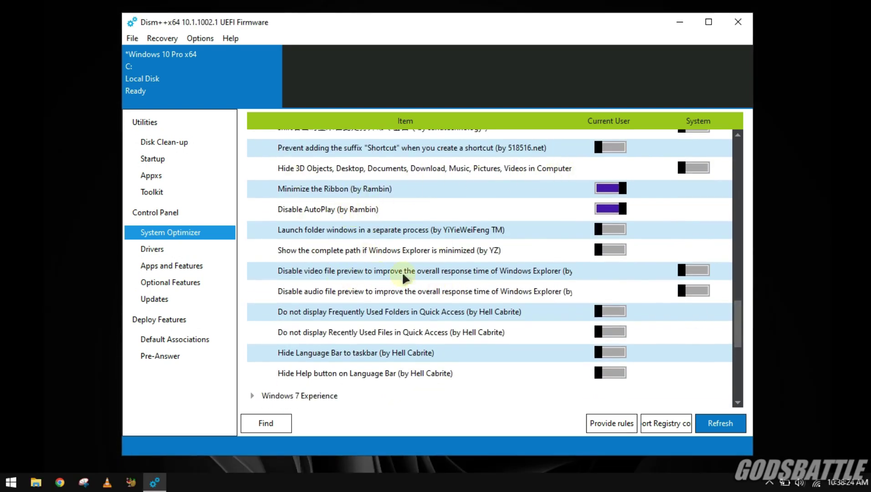
scroll(502, 333, "down", 5)
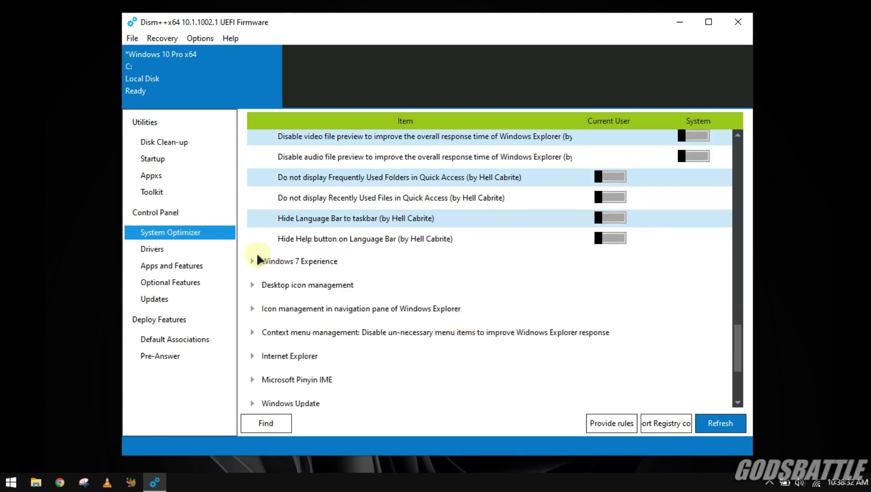
left_click(252, 261)
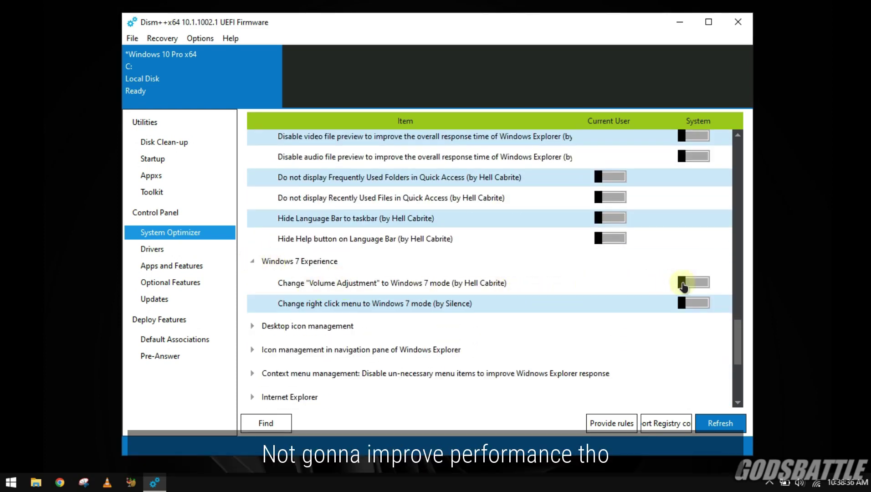
left_click(687, 283)
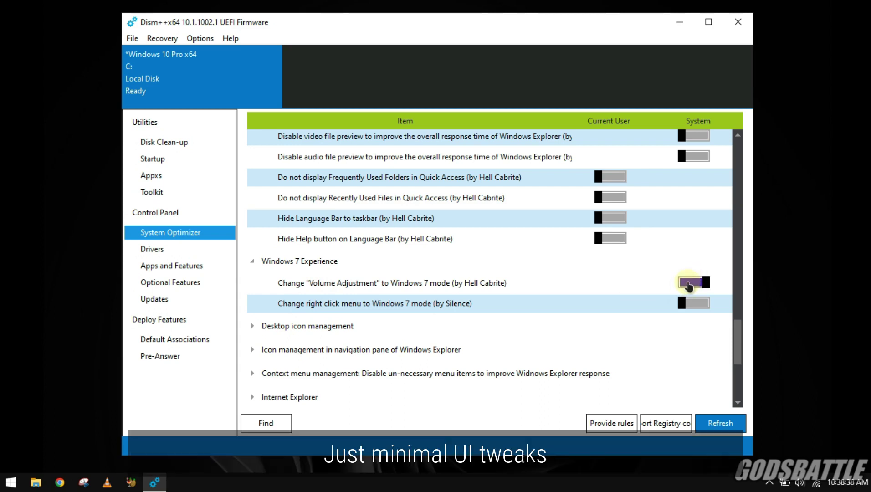
key("XF86AudioRaiseVolume")
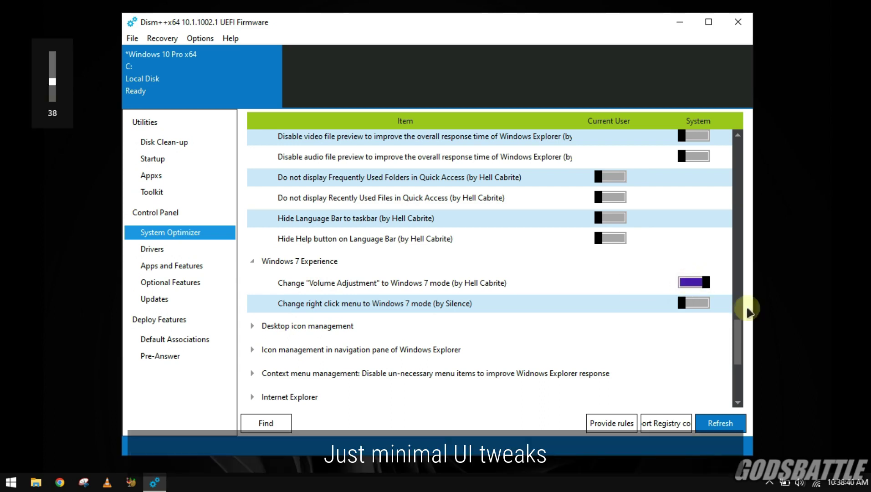
left_click(801, 482)
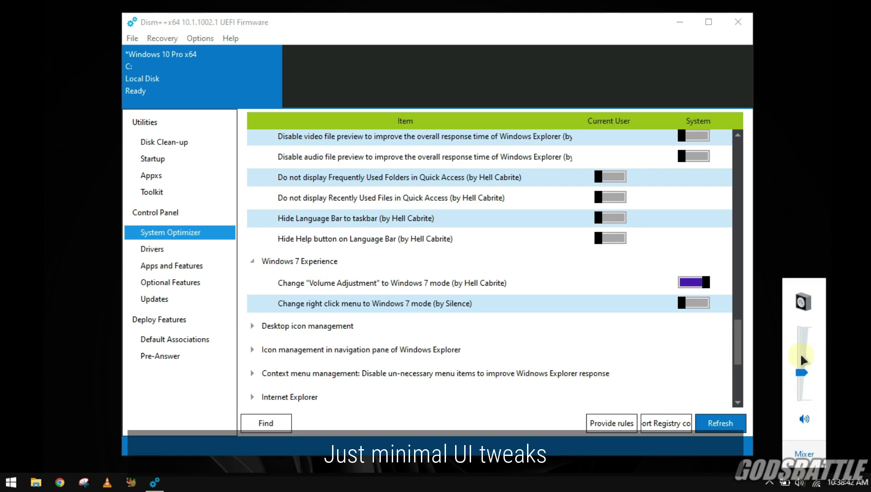
mouse_move(801, 370)
left_mouse_down()
mouse_move(805, 335)
mouse_move(803, 365)
left_mouse_up()
- Switch off the Windows 7 mode for "Volume Adjustment" and check the system volume control again
left_click(706, 282)
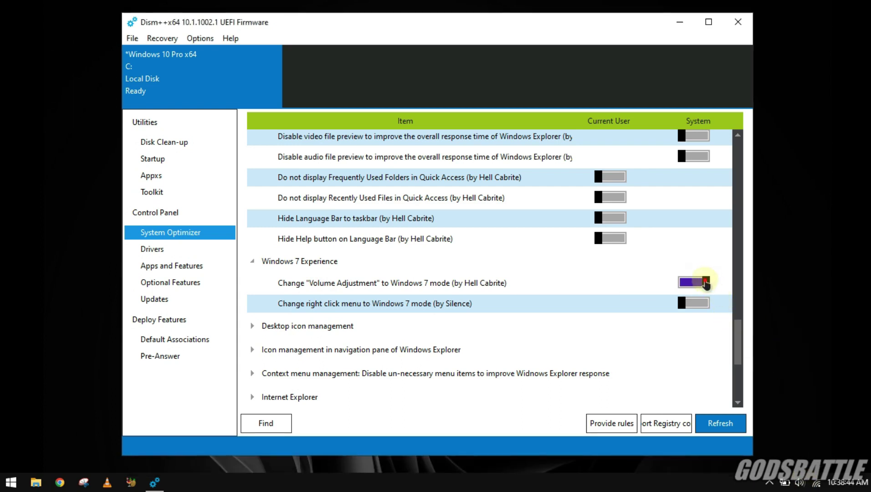
left_click(799, 483)
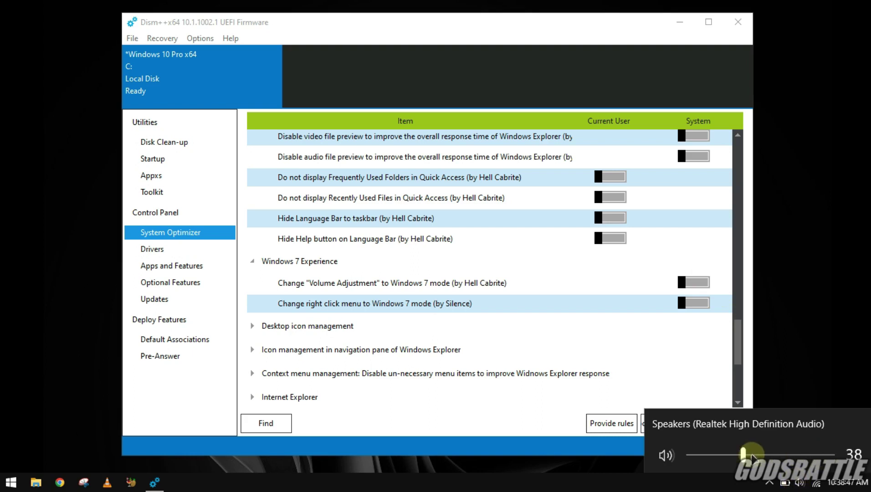
left_click(741, 484)
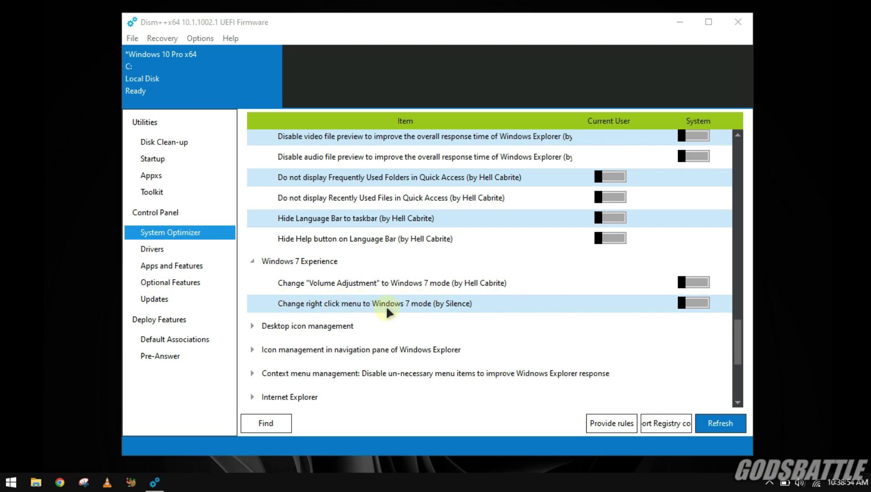
- Change the right click menu to Windows 7 mode with an Explorer restart, and check the desktop and Start context menus
left_click(693, 303)
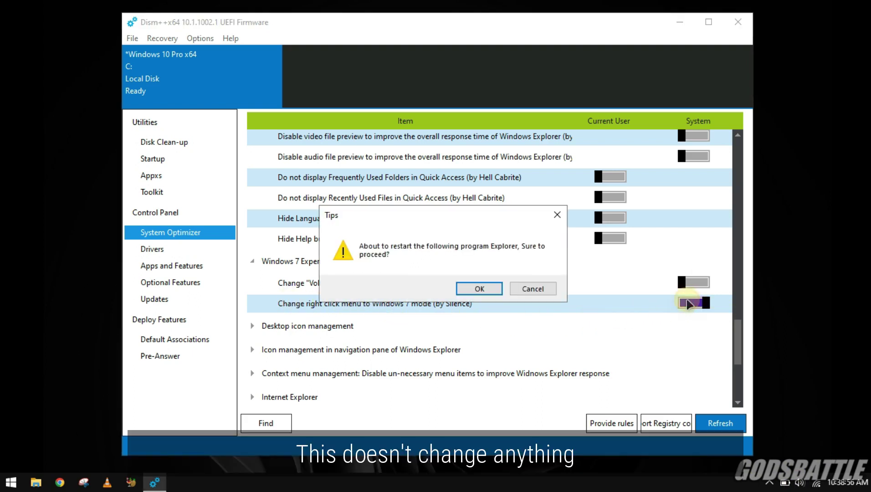
left_click(496, 289)
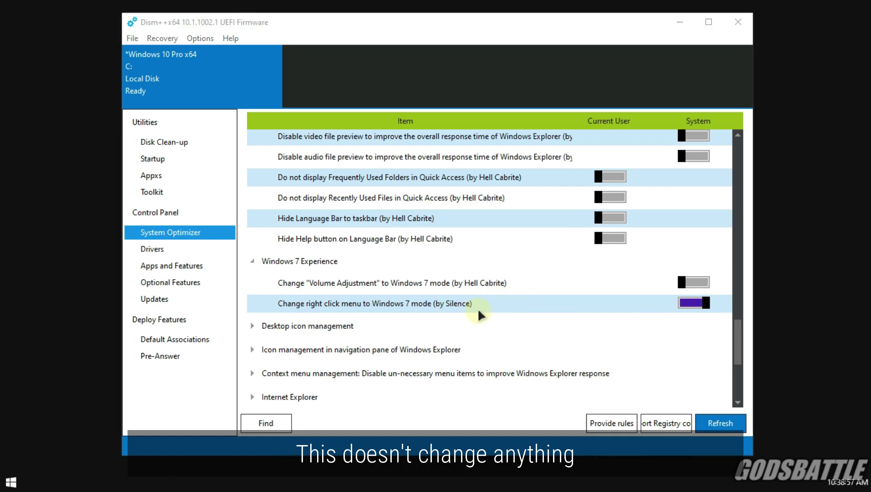
right_click(46, 220)
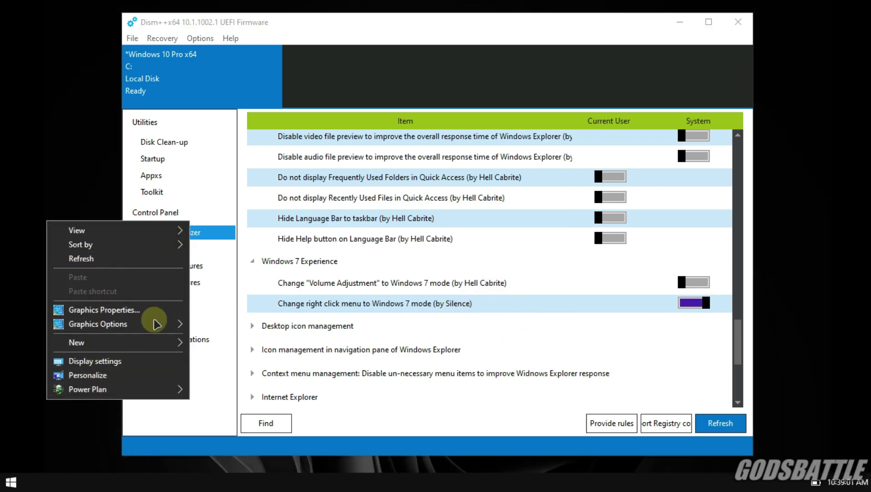
left_click(56, 192)
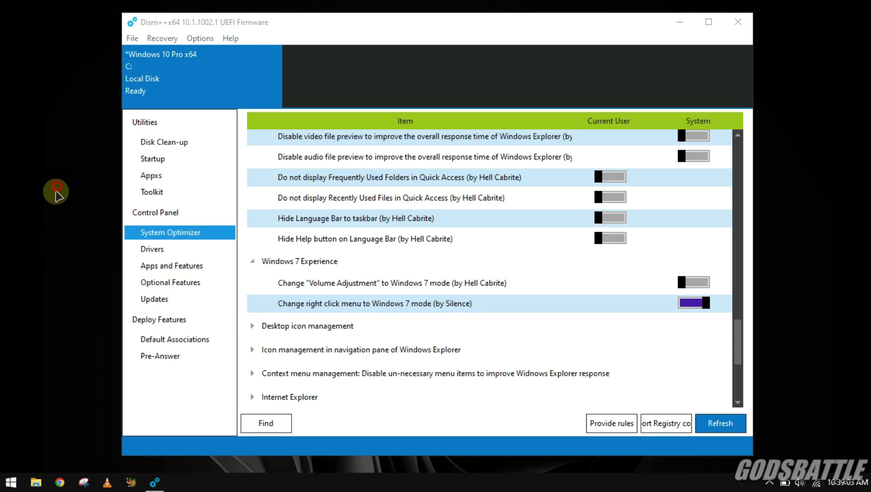
right_click(7, 485)
key("Escape")
right_click(10, 483)
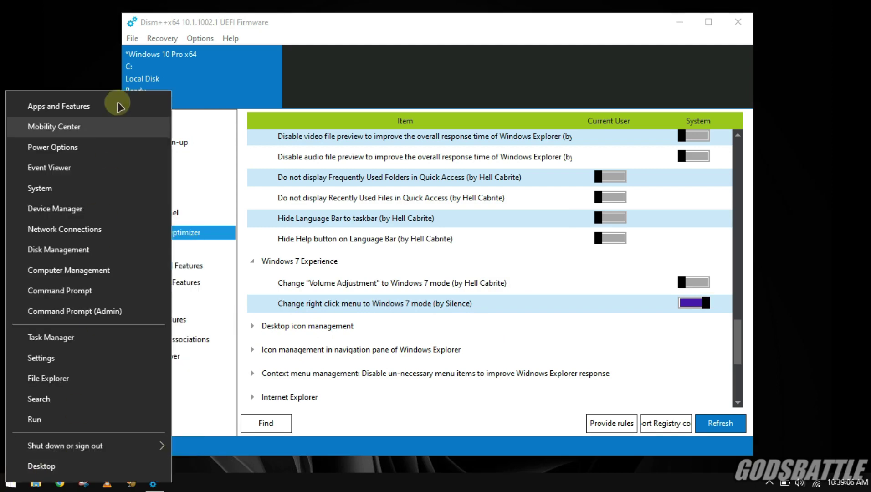
left_click(73, 54)
right_click(89, 171)
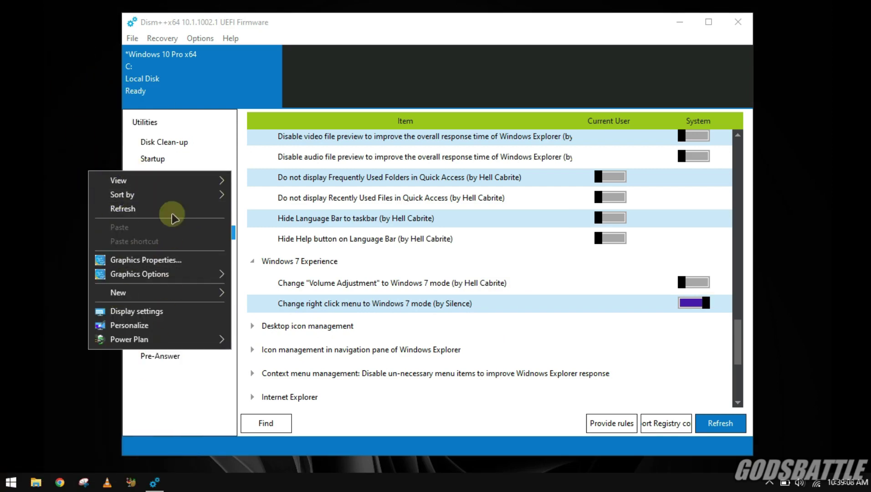
left_click(796, 322)
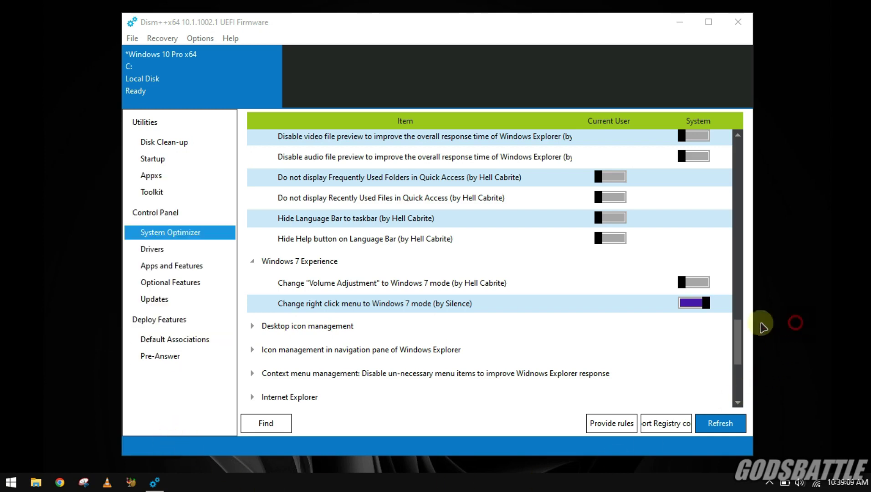
- Switch off the Windows 7 mode for the right click menu and allow Explorer to restart
left_click(694, 303)
left_click(489, 286)
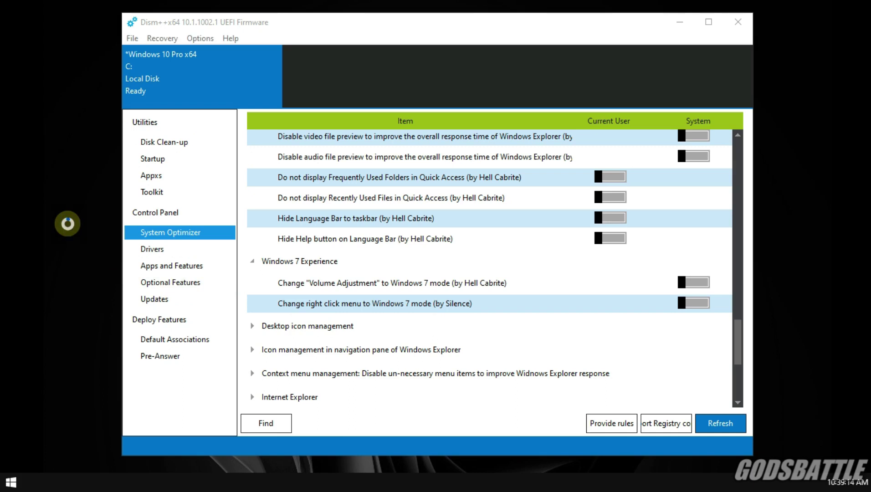
- Check the desktop context menu following the Explorer restart, and close it again
right_click(68, 225)
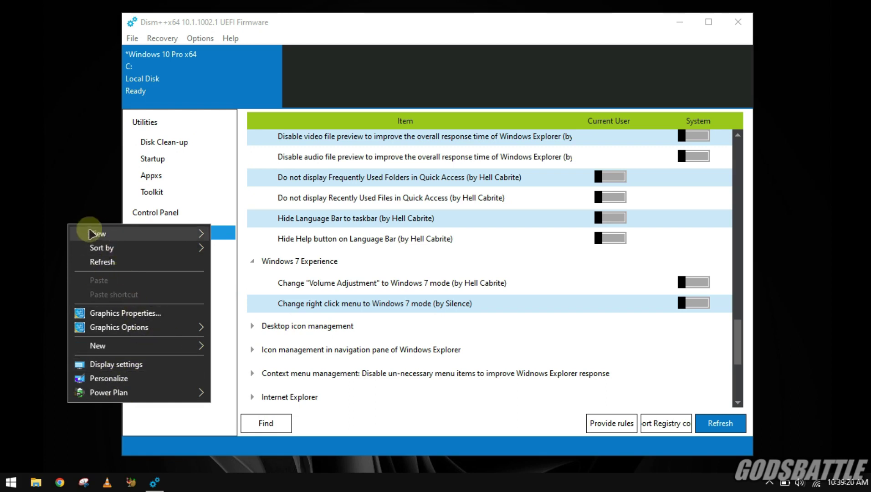
left_click(19, 282)
- In the Desktop icon management group, set My Computer and Recycle Bin to Hidden for the current user
left_click(245, 326)
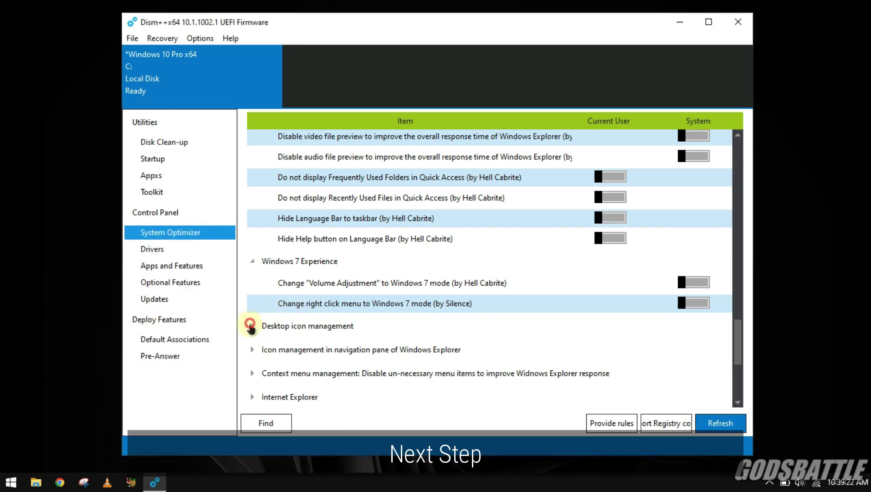
left_click(253, 326)
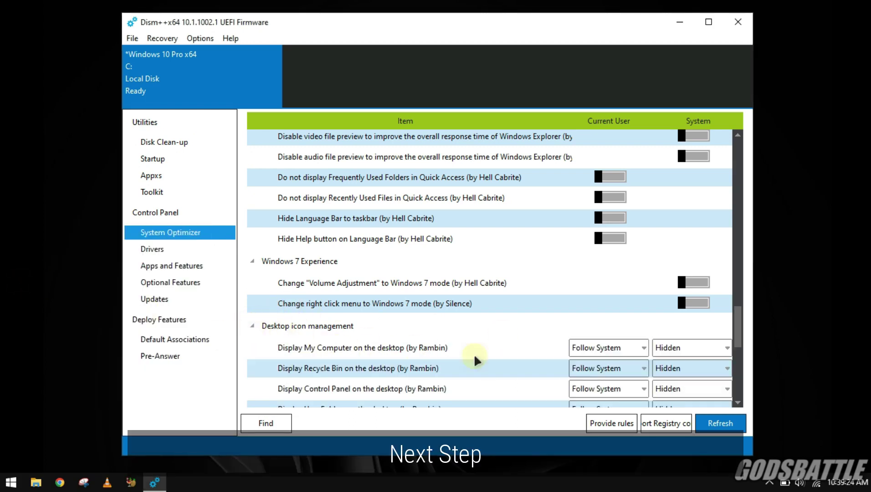
left_click_drag(736, 327, 739, 368)
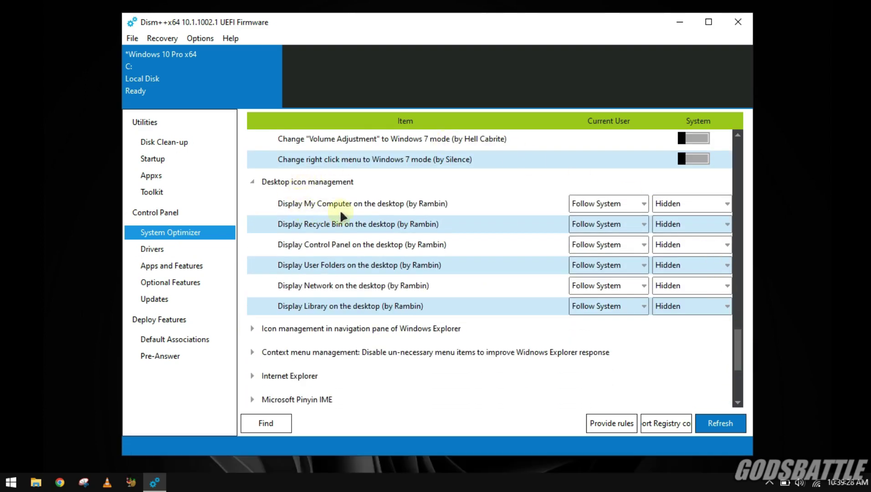
left_click(630, 213)
left_click(608, 251)
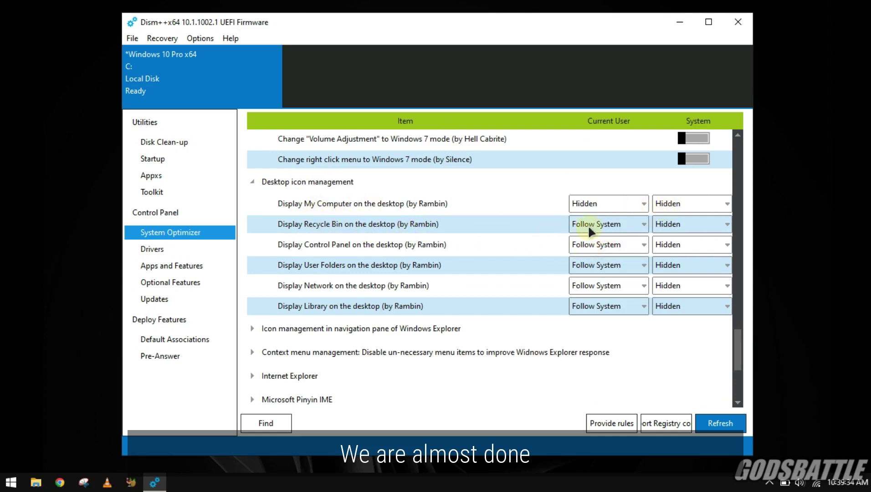
left_click(643, 225)
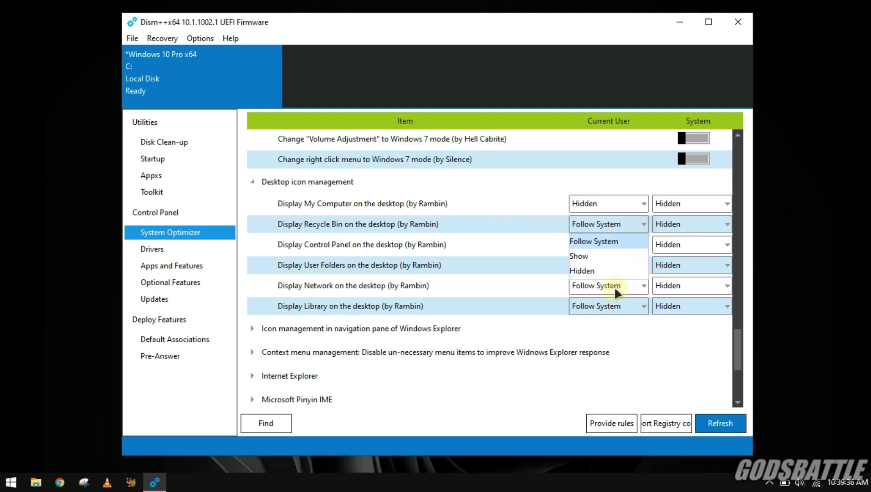
left_click(590, 264)
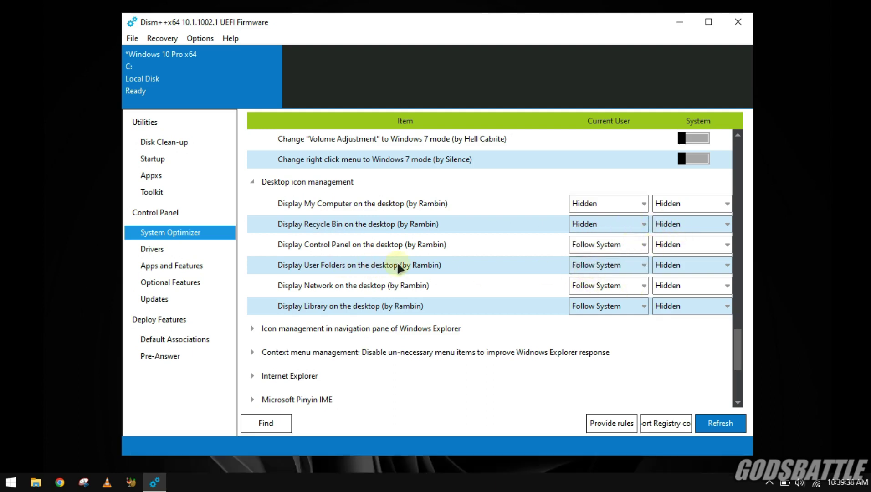
- Set the Control Panel, User Folders, Network and Library desktop icons to Hidden for the current user
left_click(617, 249)
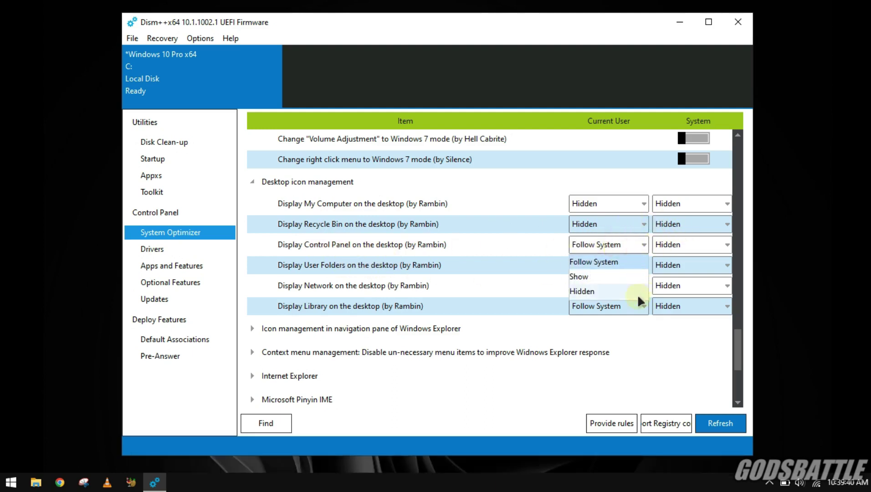
left_click(593, 293)
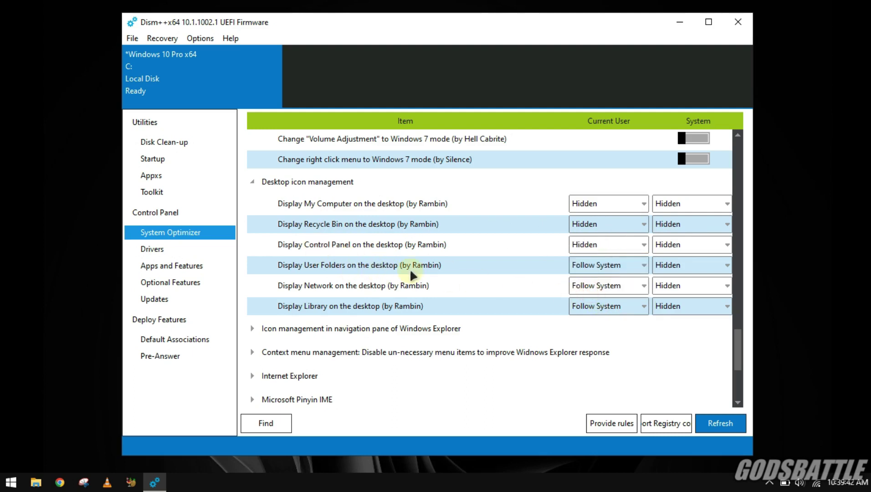
left_click(609, 269)
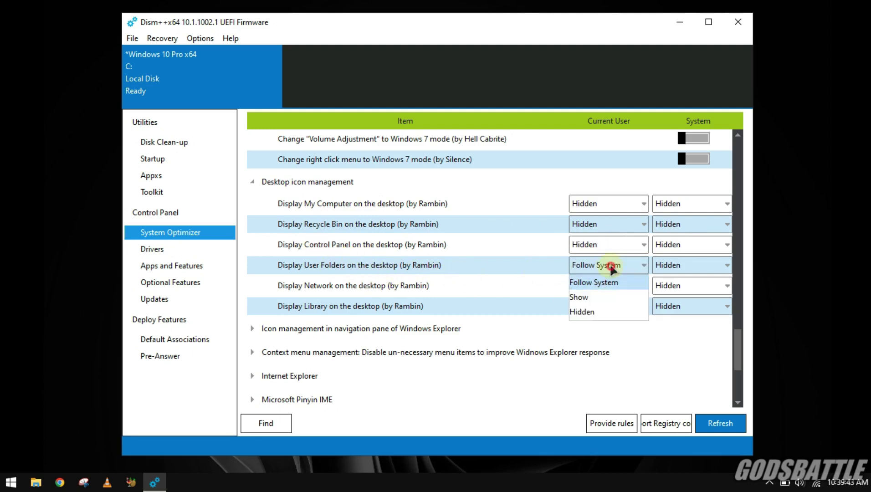
left_click(577, 307)
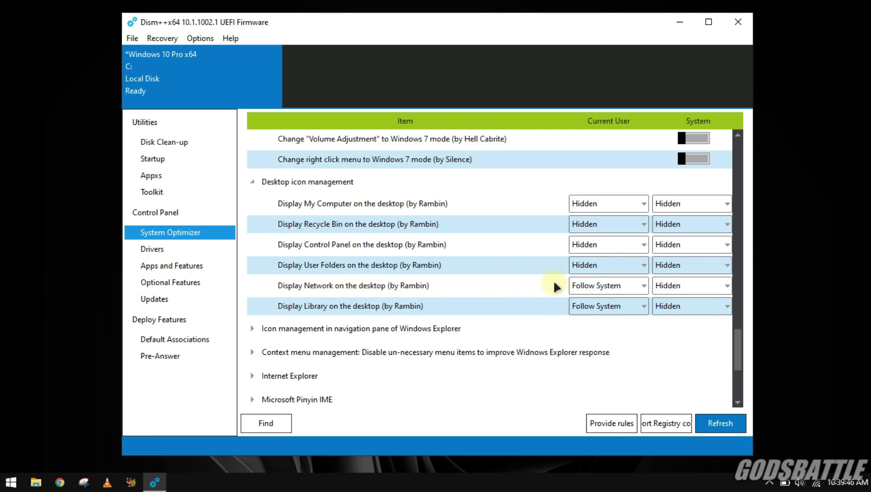
left_click(600, 286)
left_click(605, 332)
left_click(606, 315)
left_click(600, 353)
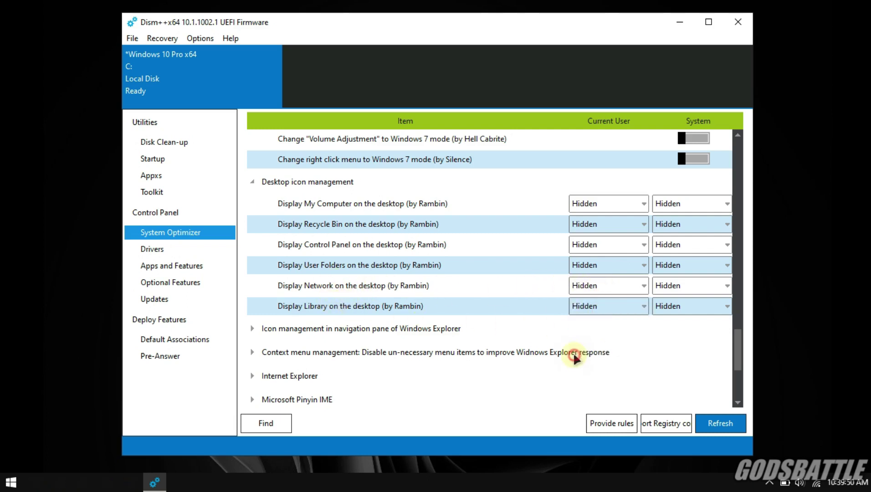
- Under icon management in the navigation pane, hide "Network" from the Windows Explorer sidetab and allow Explorer to restart
left_click_drag(738, 350, 740, 363)
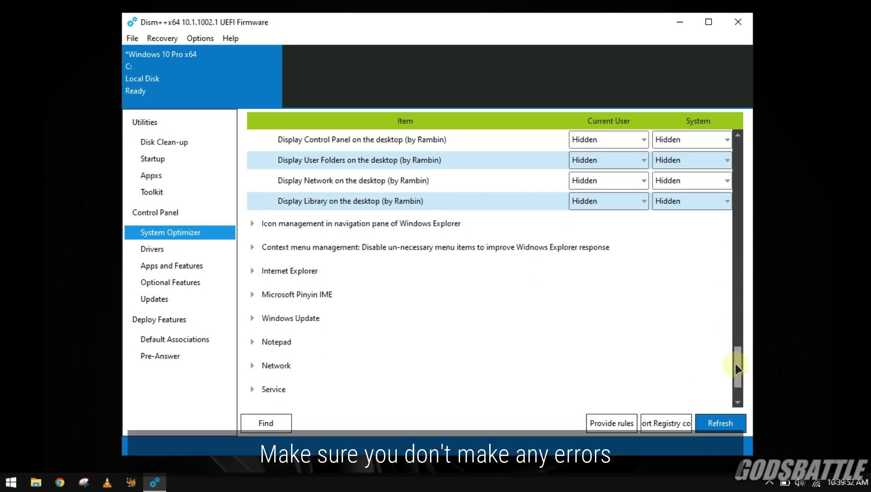
left_click(253, 224)
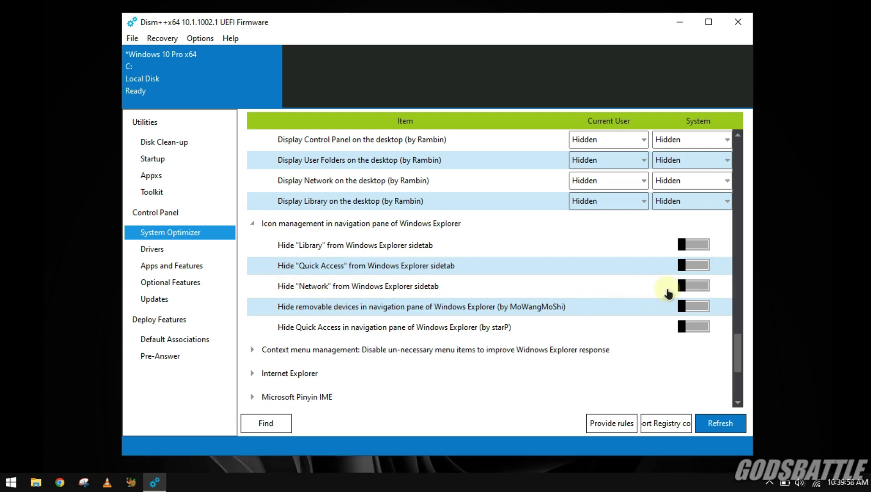
left_click(685, 288)
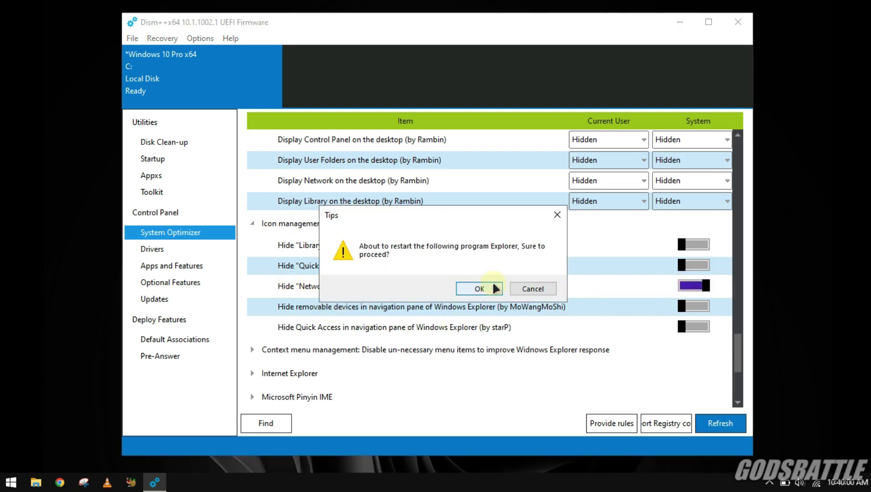
left_click(480, 289)
- Maximize the window and review the options in the Context menu management group
scroll(365, 333, "down", 3)
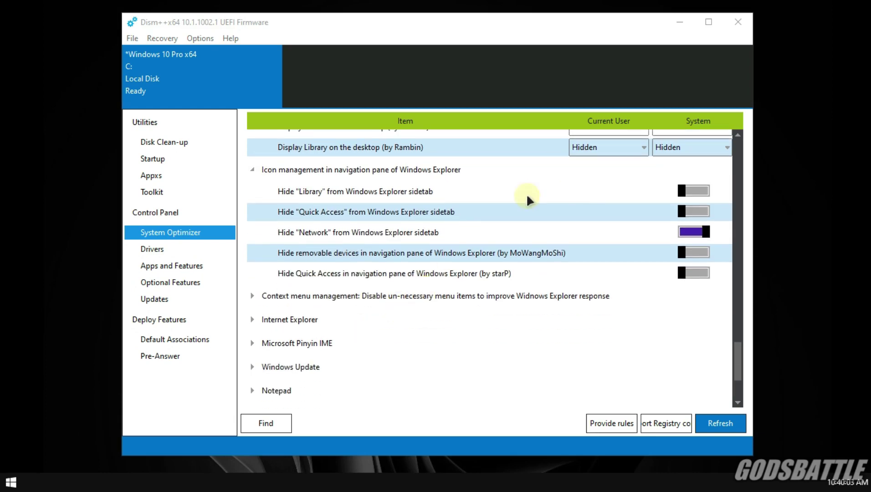
left_click(709, 22)
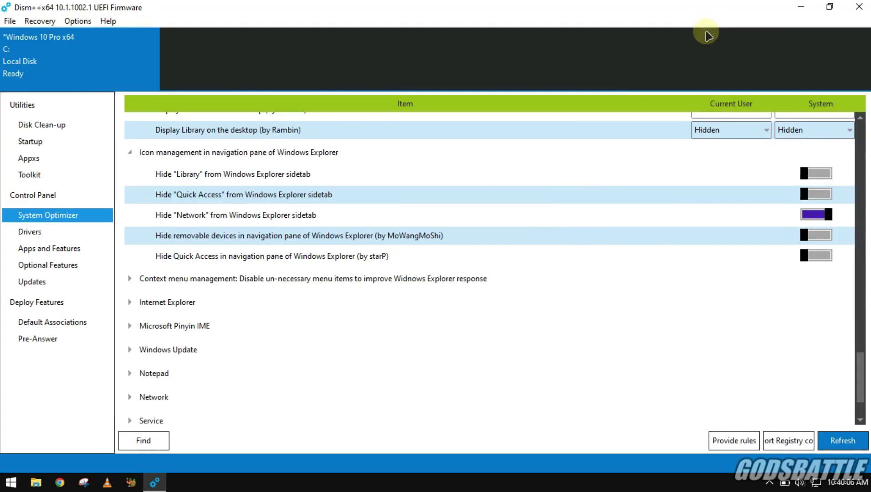
left_click(130, 278)
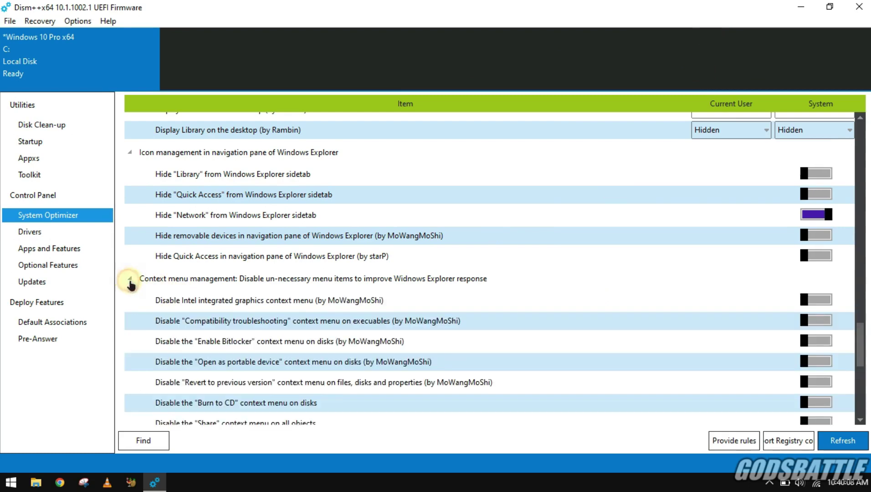
scroll(304, 277, "down", 2)
scroll(304, 277, "down", 1)
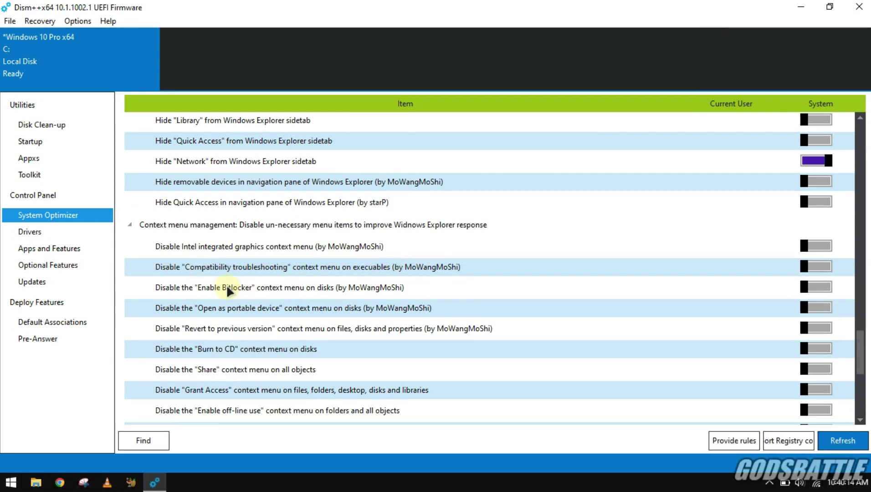
scroll(286, 305, "down", 4)
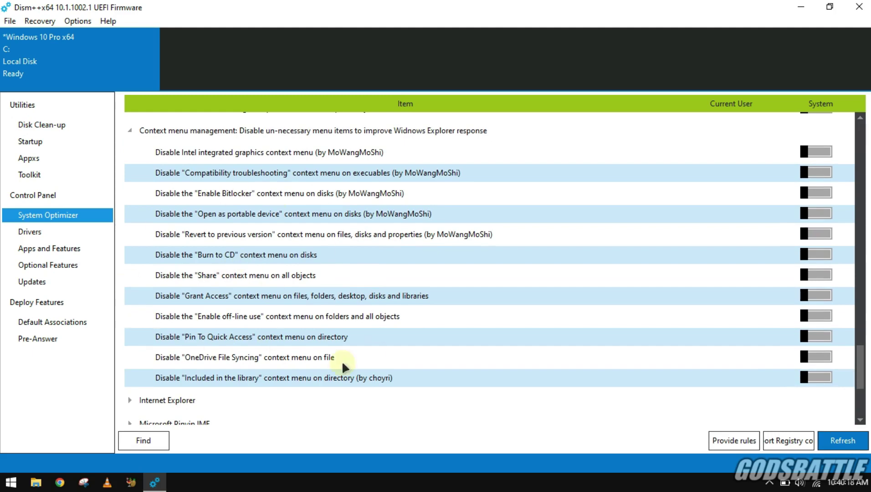
scroll(325, 239, "down", 3)
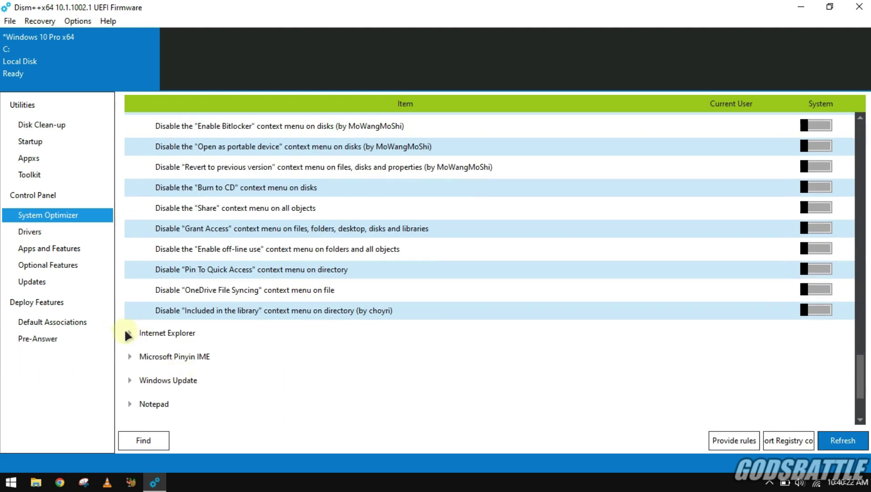
- Review the options in the Internet Explorer and Microsoft Pinyin IME groups
left_click(132, 335)
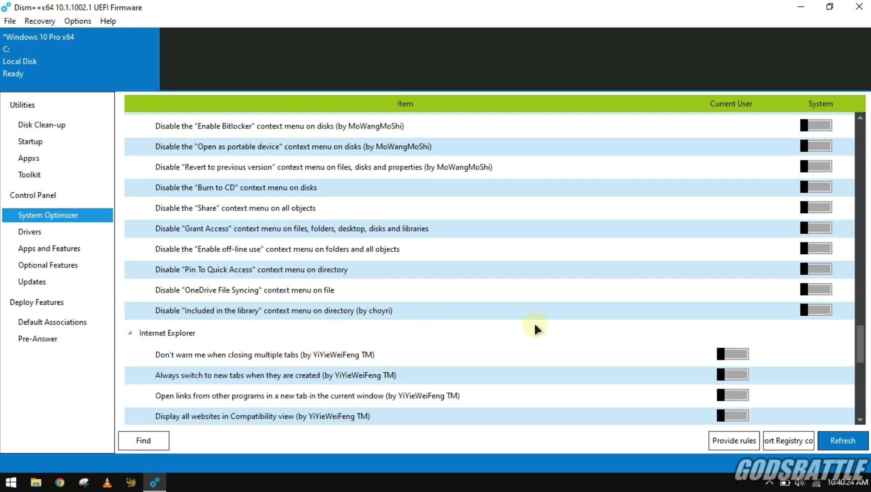
scroll(711, 303, "down", 6)
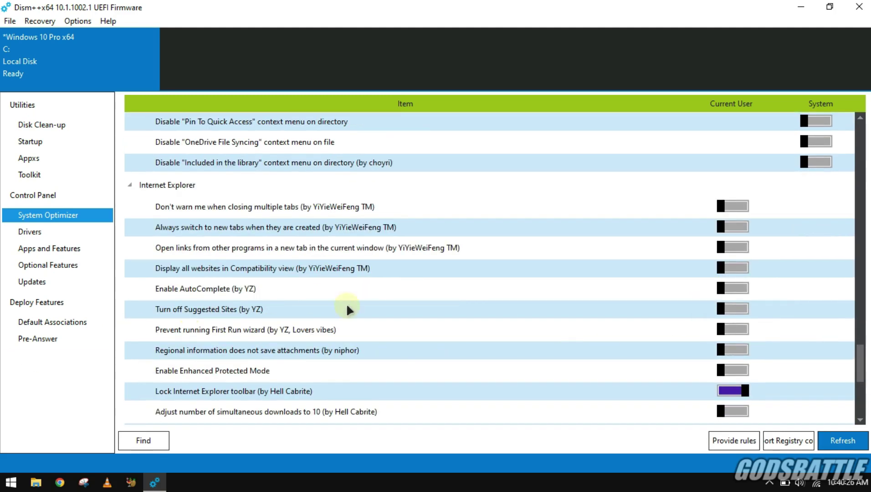
left_click(735, 393)
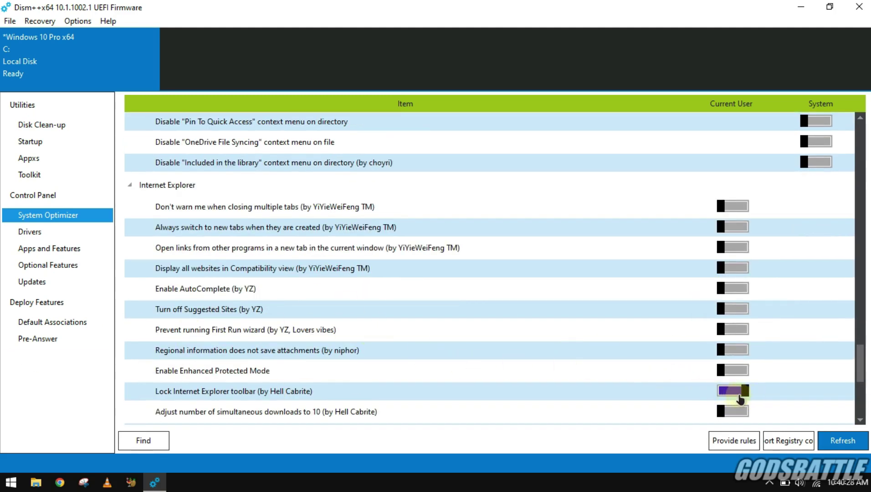
scroll(696, 392, "down", 3)
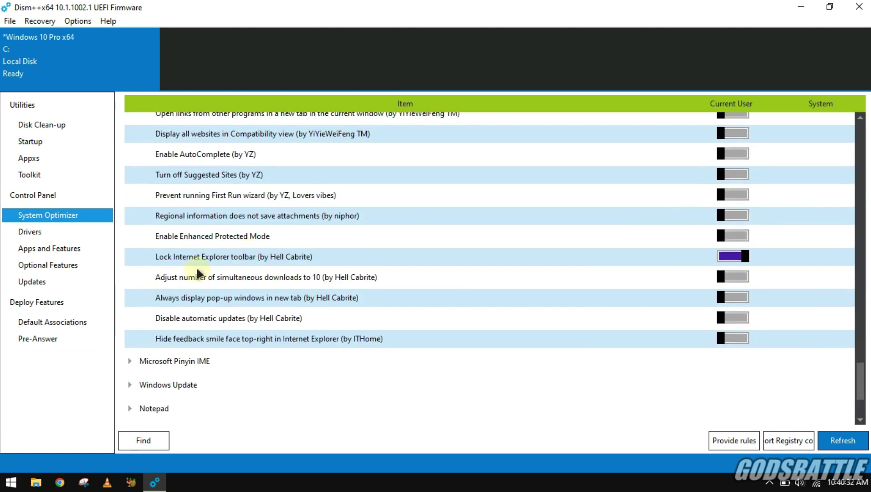
scroll(215, 346, "down", 2)
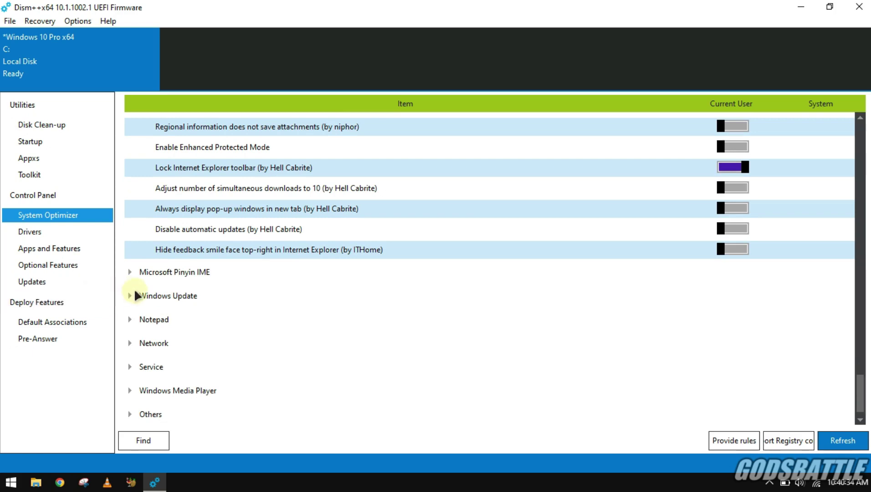
left_click(133, 272)
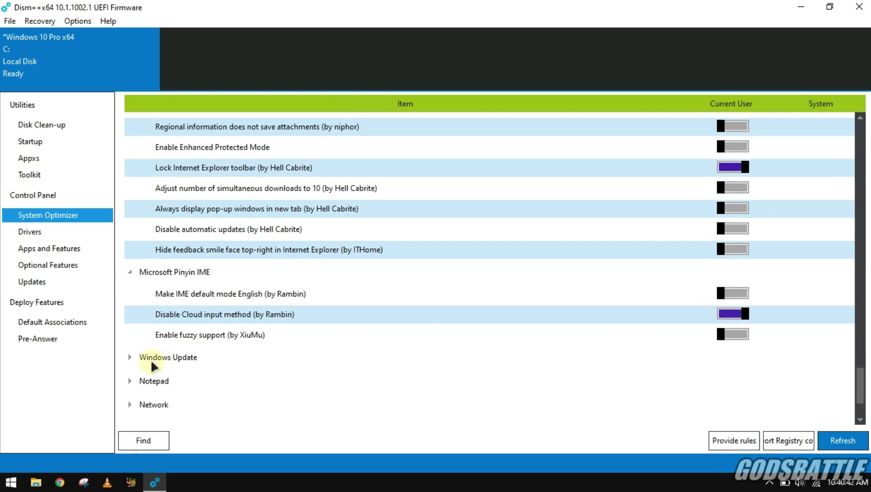
- In the Windows Update group, enable no auto-restart when logged on users for scheduled automatic updates installations
left_click(132, 362)
scroll(316, 276, "down", 1)
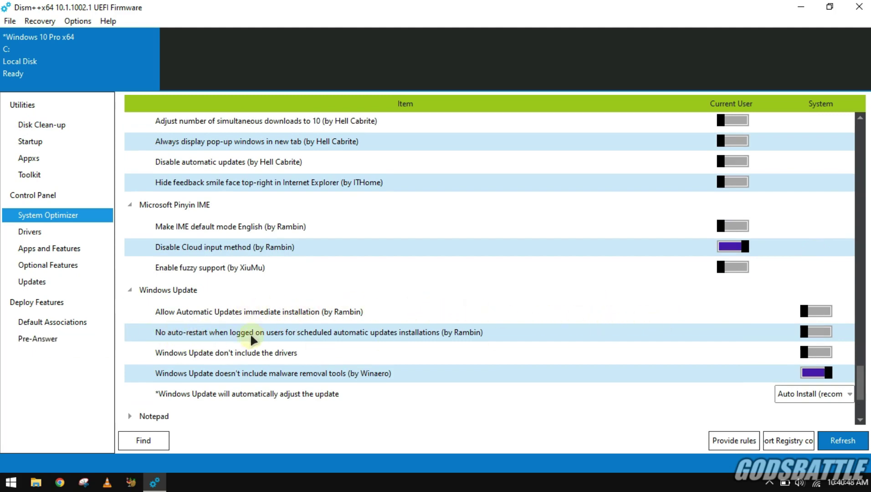
left_click(810, 336)
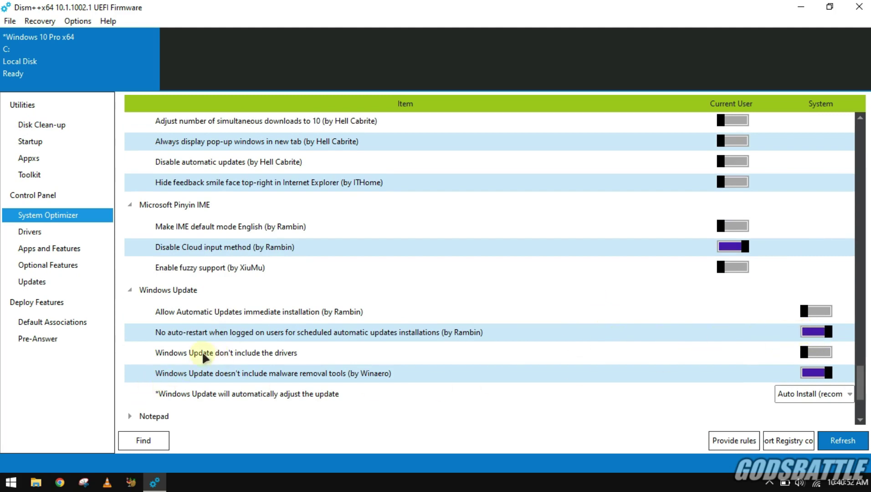
- Exclude drivers from Windows Update and set the automatic update adjustment to Never check
scroll(802, 335, "down", 1)
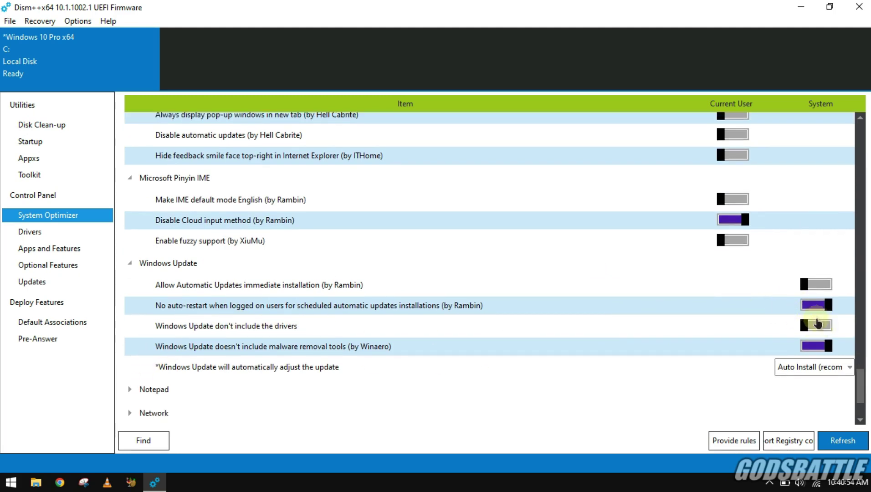
left_click(805, 324)
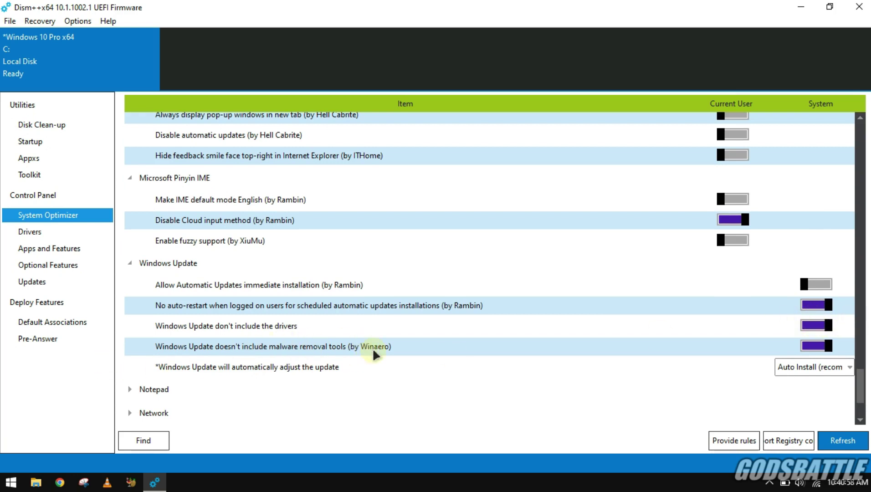
left_click(833, 370)
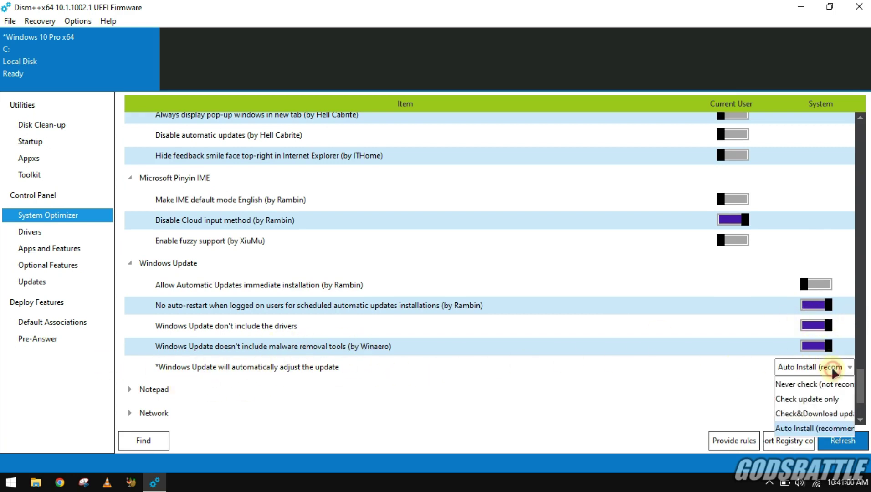
left_click(796, 385)
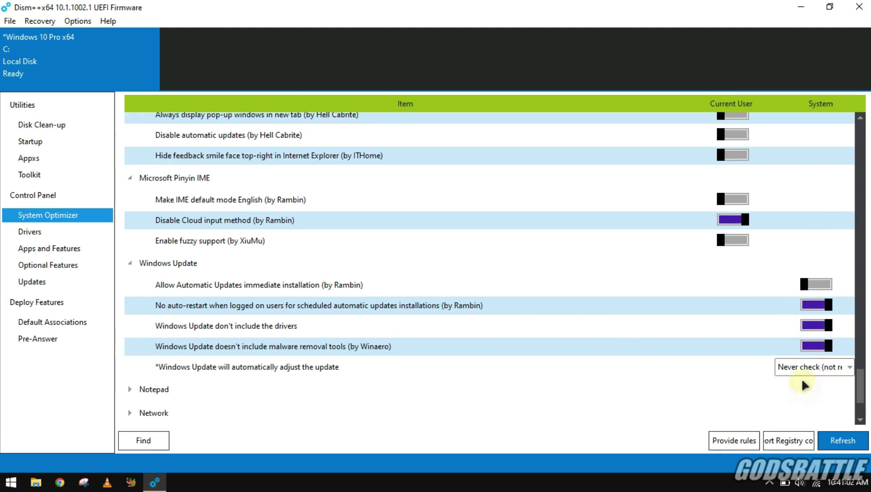
- Review the options in the Network and Service groups of the System Optimizer
scroll(816, 376, "down", 1)
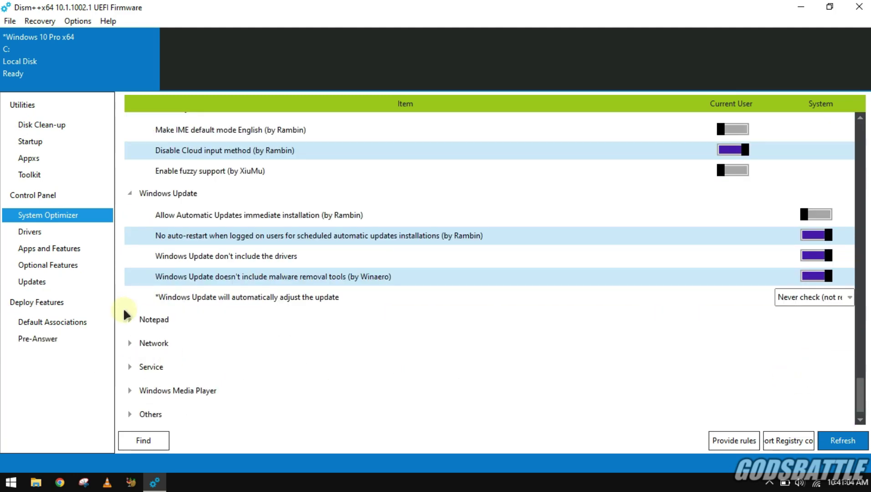
left_click(129, 344)
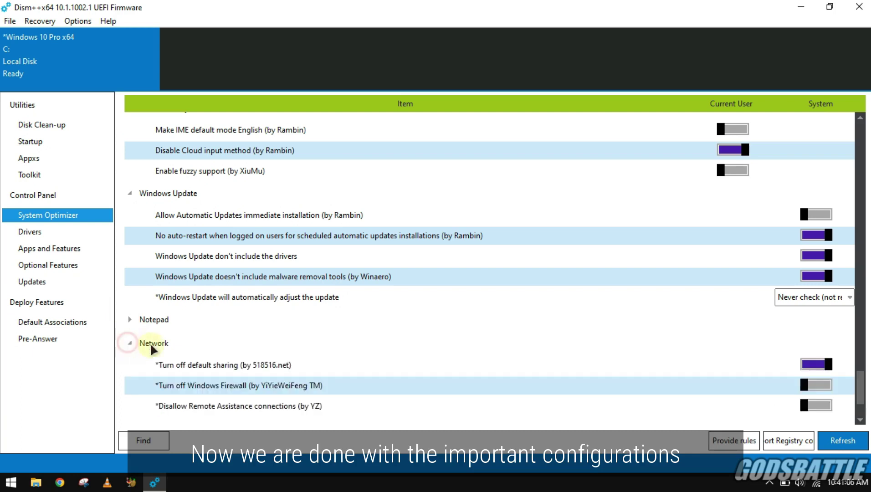
scroll(407, 219, "down", 1)
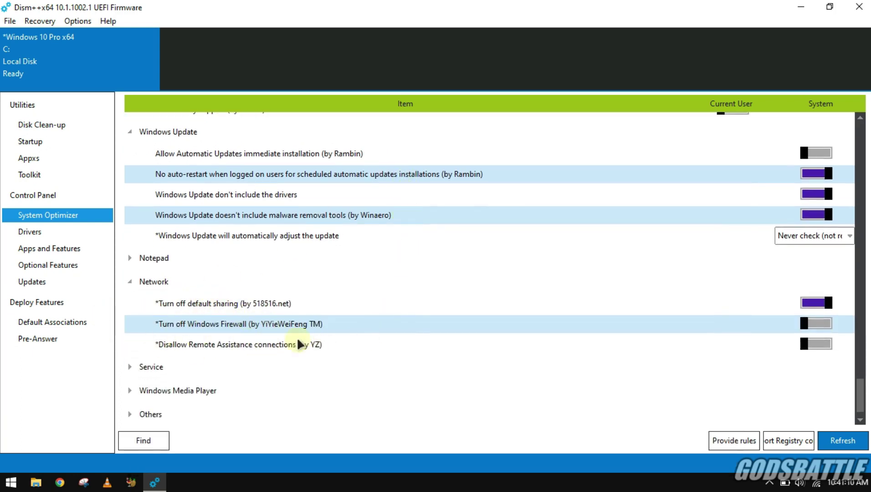
left_click(130, 367)
scroll(387, 323, "down", 3)
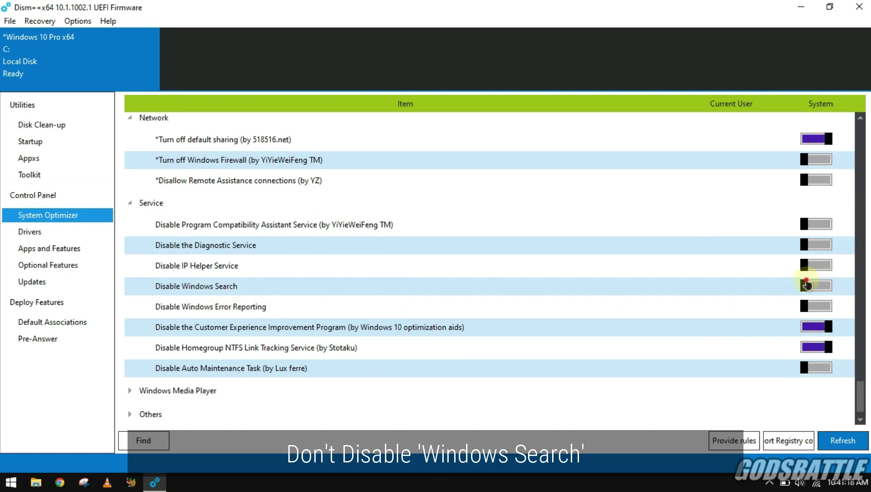
- Try to enable the Disable Windows Search and Disable Windows Error Reporting options in the Service group
left_click(806, 285)
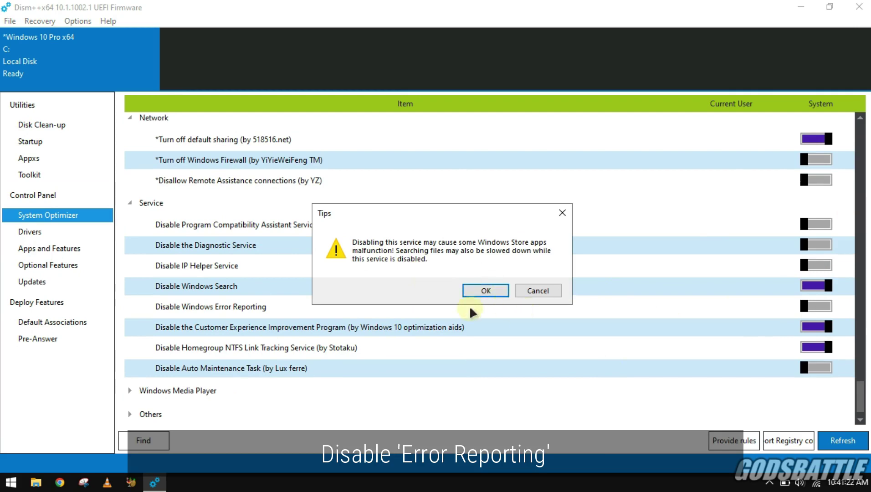
left_click(549, 290)
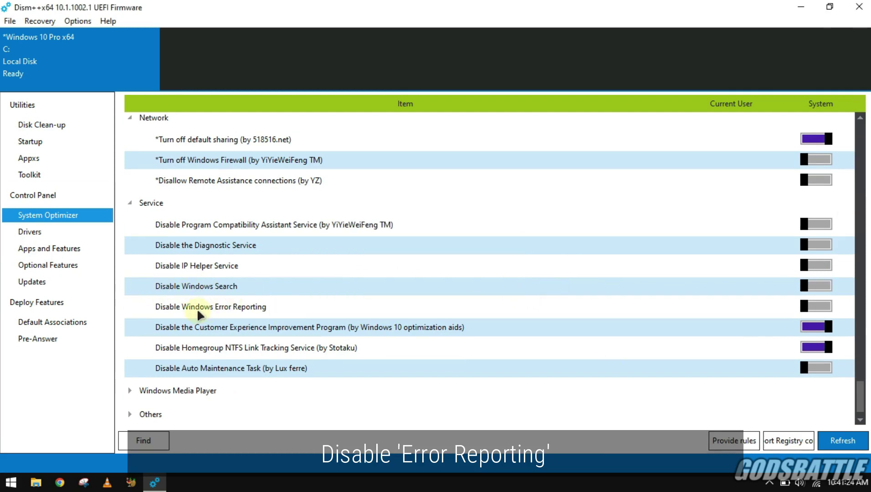
left_click(809, 306)
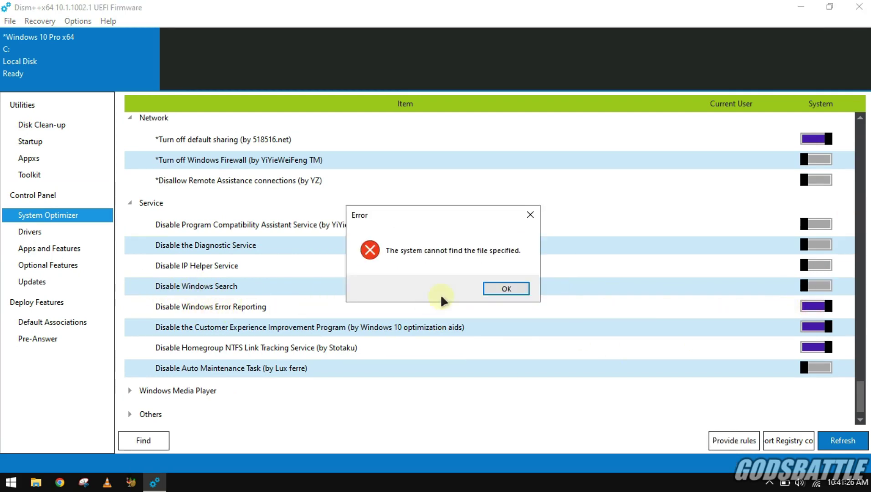
left_click(490, 290)
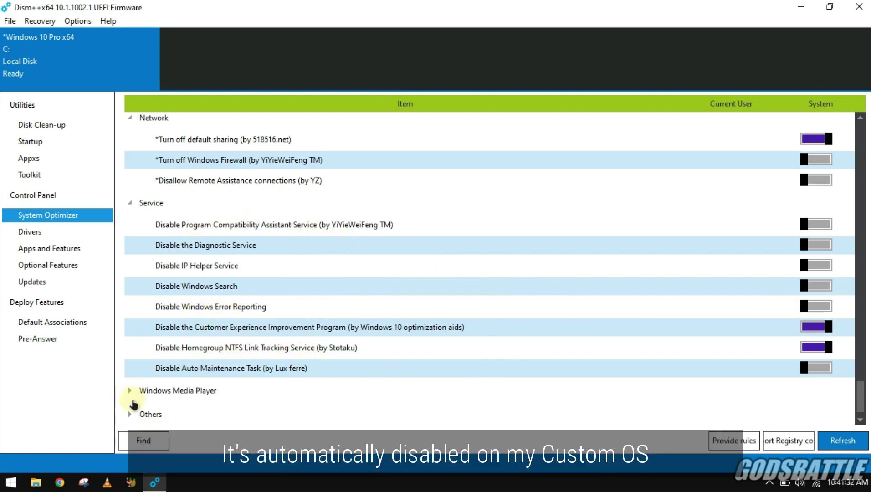
- In the Others group, enable Disable system log for System and keep the debug info written on system crashes at None
left_click(127, 413)
scroll(213, 277, "down", 3)
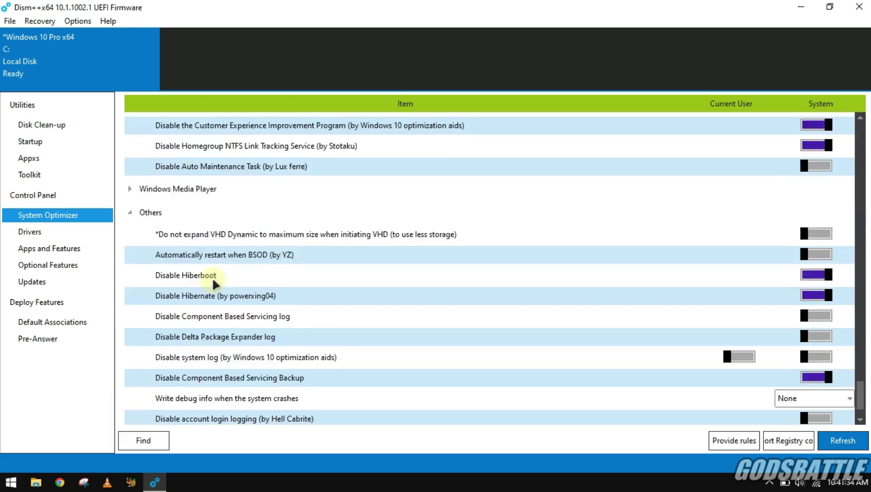
scroll(214, 284, "down", 1)
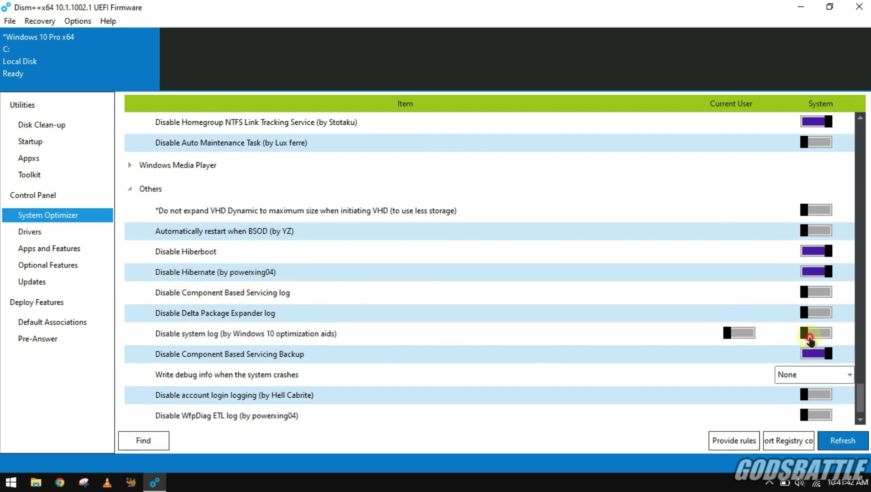
left_click(810, 338)
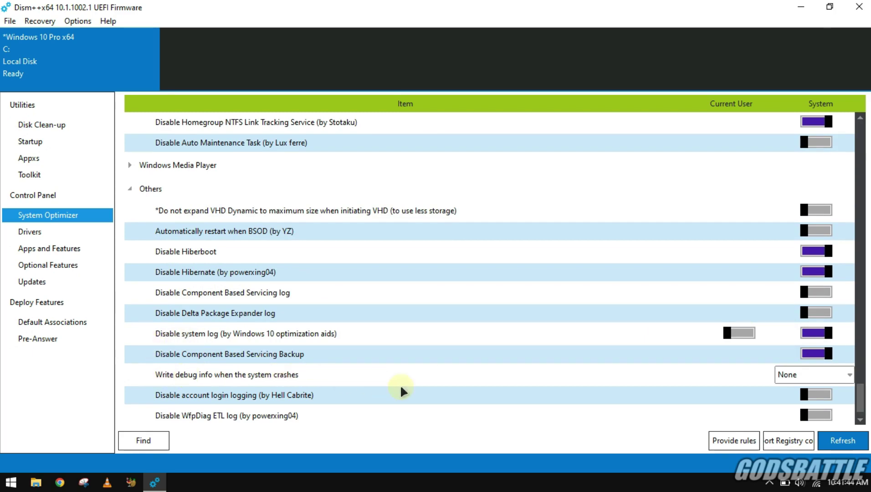
left_click(813, 373)
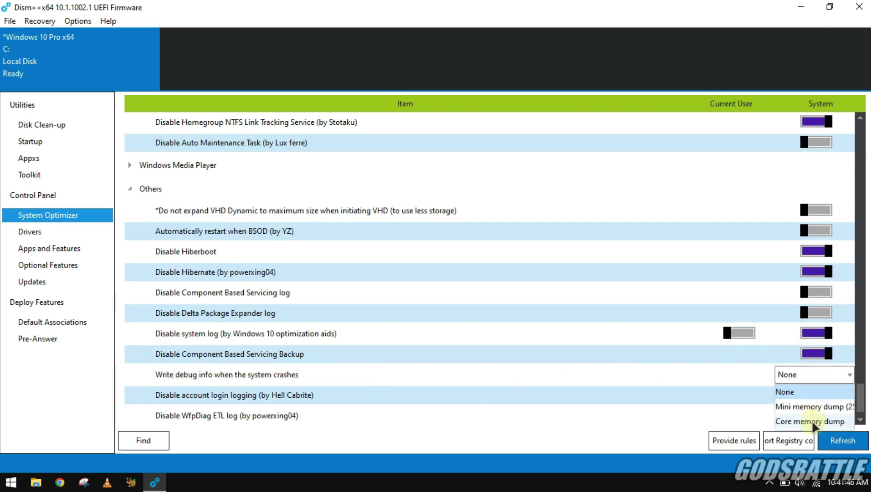
left_click(821, 391)
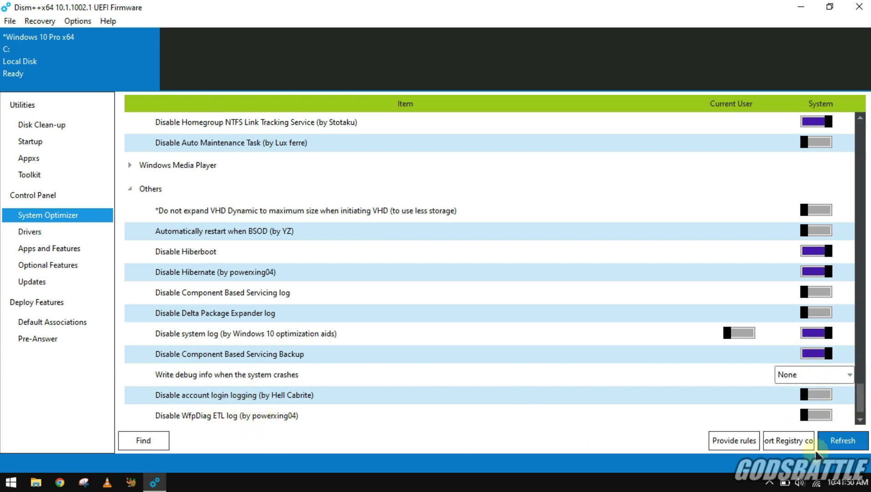
- Refresh the System Optimizer list and view the Drivers page
left_click(840, 439)
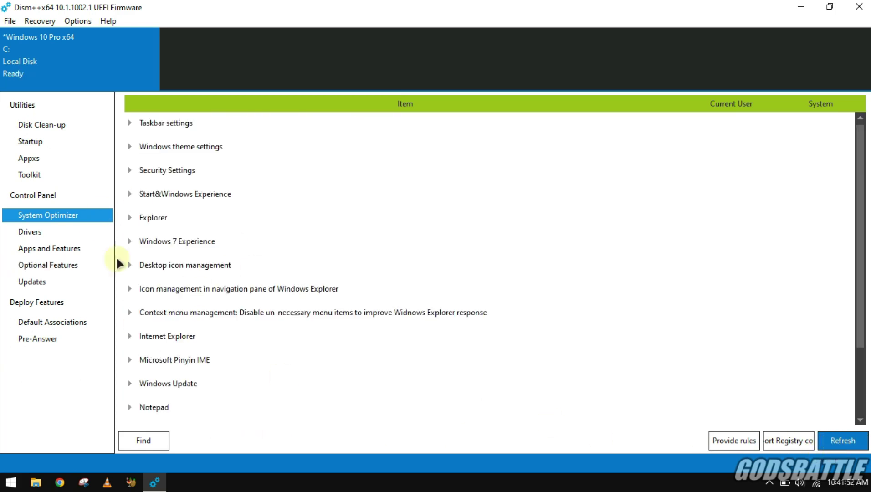
left_click(64, 234)
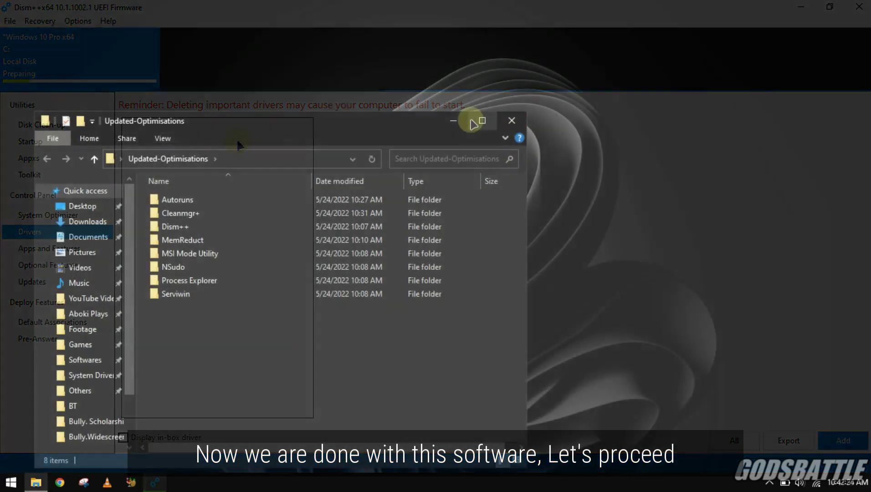
- Maximize the Updated-Optimisations folder window, open its MemReduct folder and launch memreduct-3.4-setup.exe
left_click(480, 121)
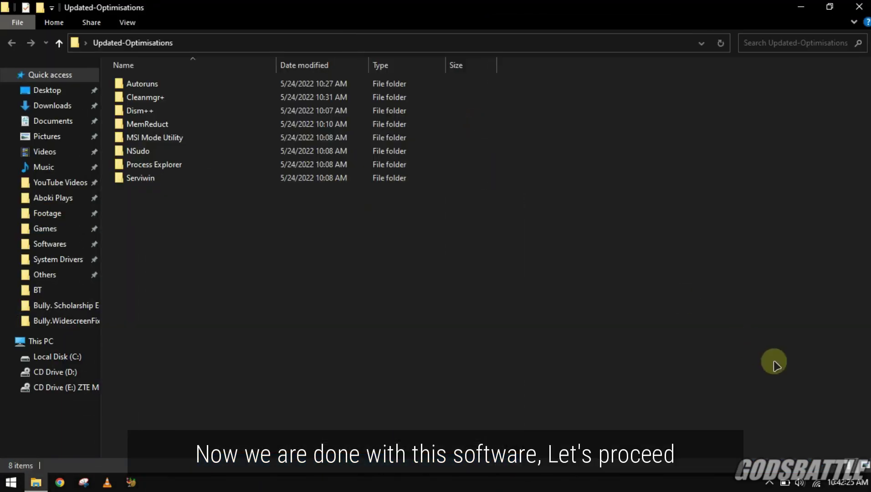
left_click(153, 124)
double_click(153, 124)
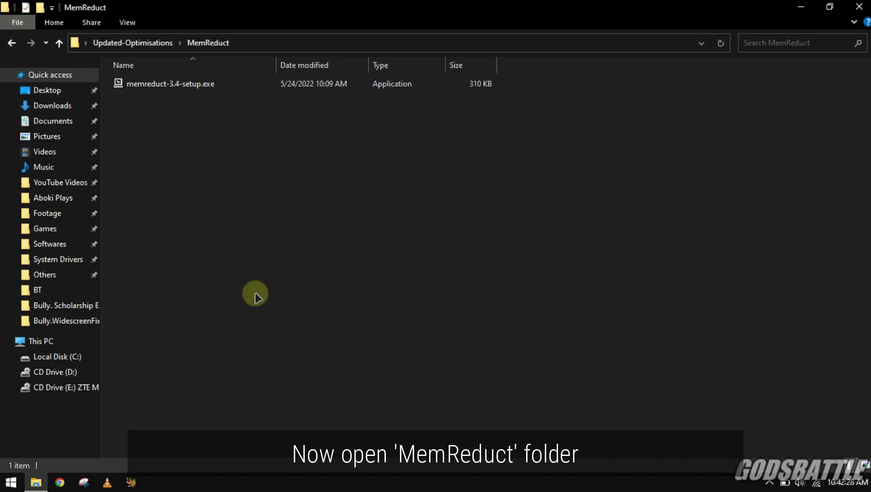
right_click(159, 83)
left_click(255, 105)
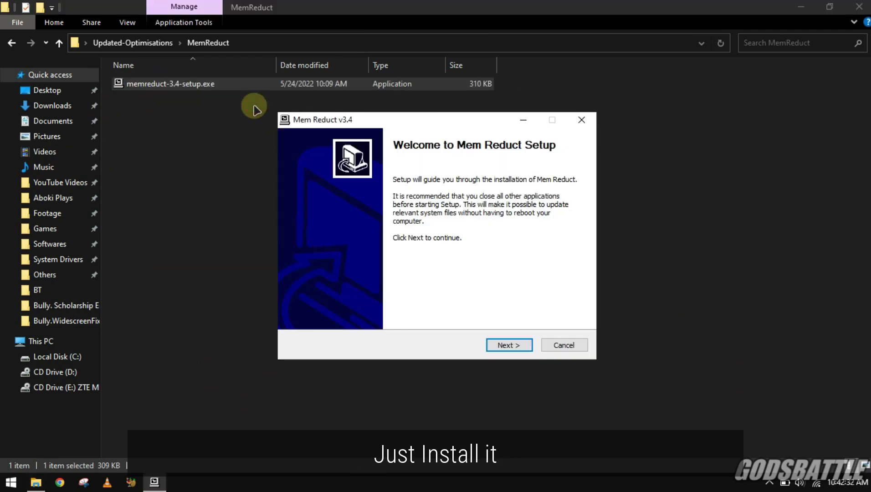
- Accept the license terms and install Mem Reduct in C:\Program Files\Mem Reduct with the default components
left_click(769, 484)
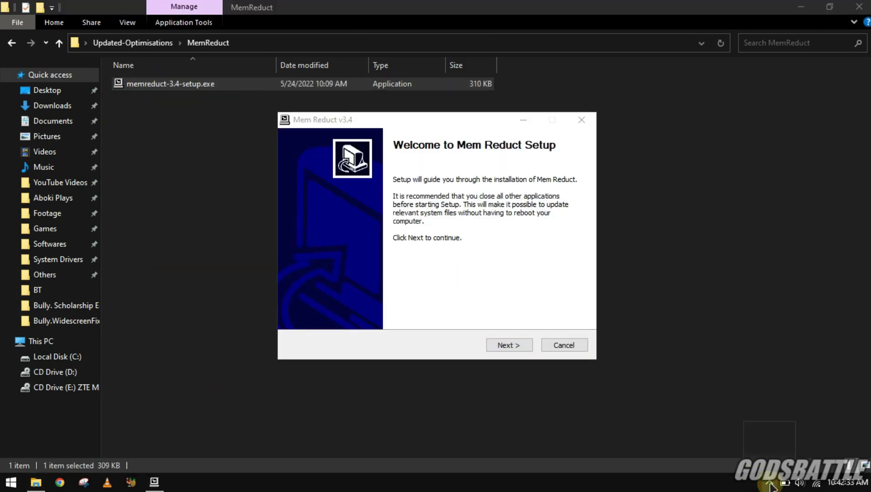
left_click(770, 486)
left_click(514, 346)
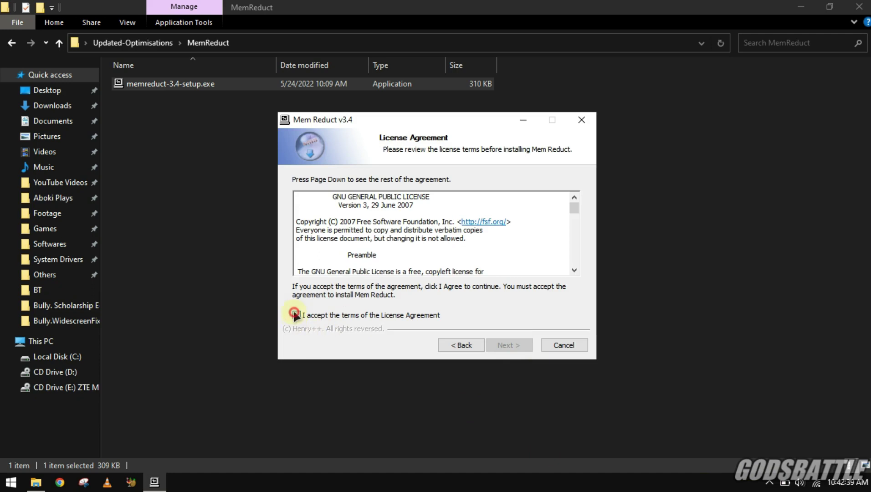
left_click(294, 315)
left_click(513, 345)
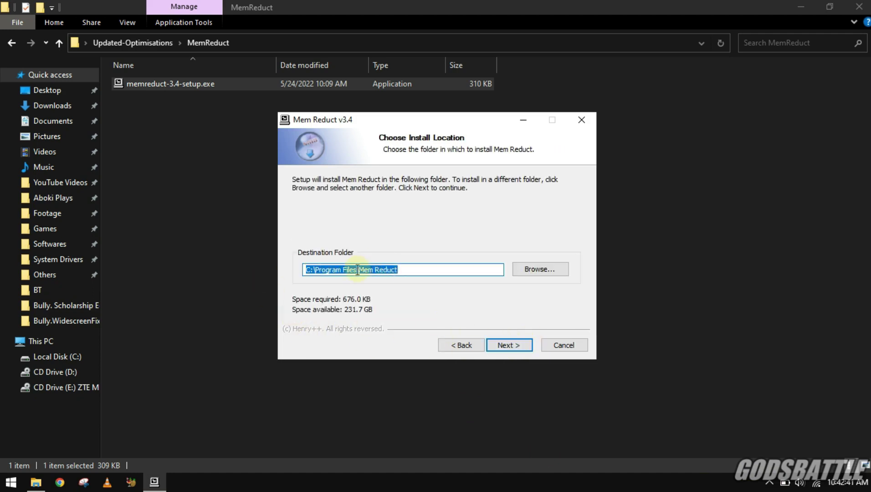
left_click(520, 348)
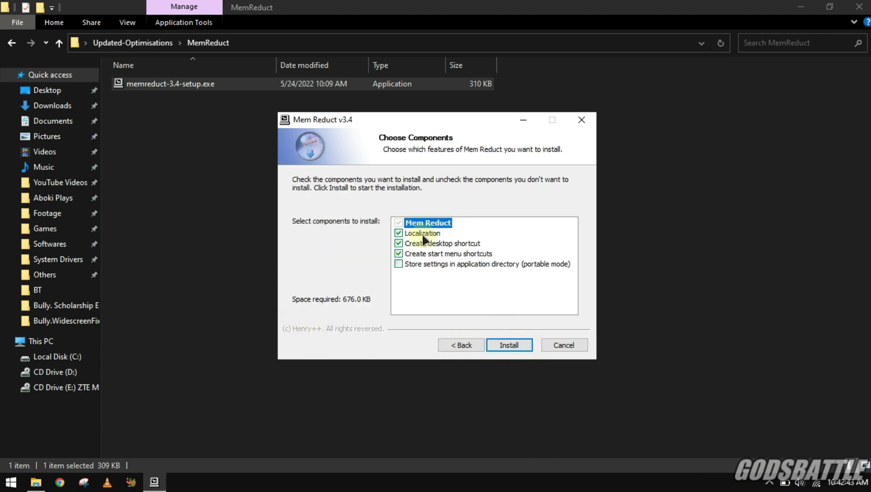
left_click(510, 344)
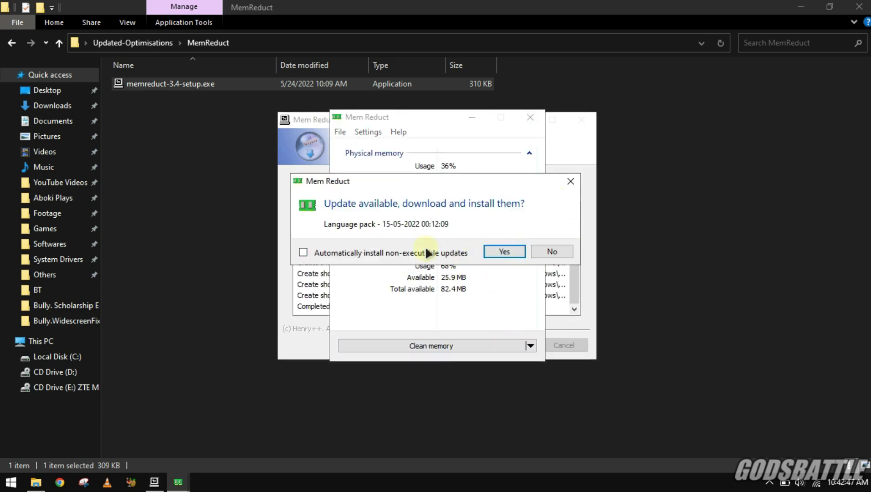
- Decline the Mem Reduct language pack update and finish the setup with Run Mem Reduct selected
left_click(552, 253)
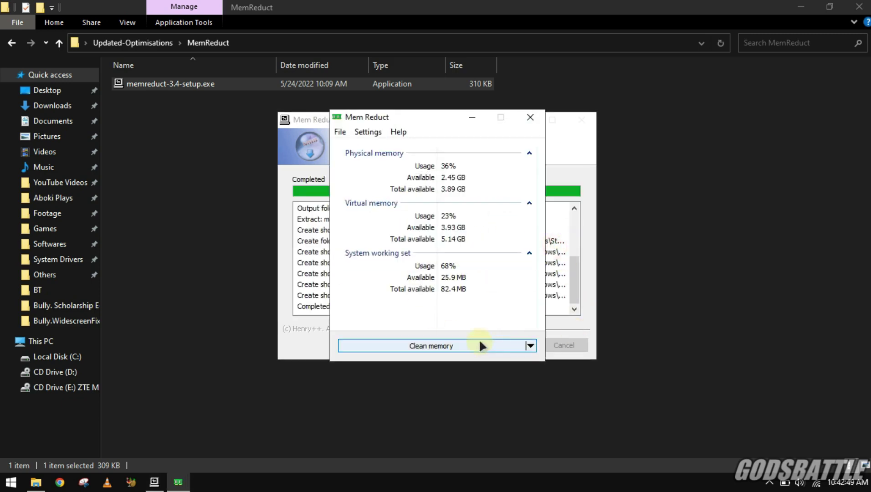
left_click(577, 335)
left_click(520, 349)
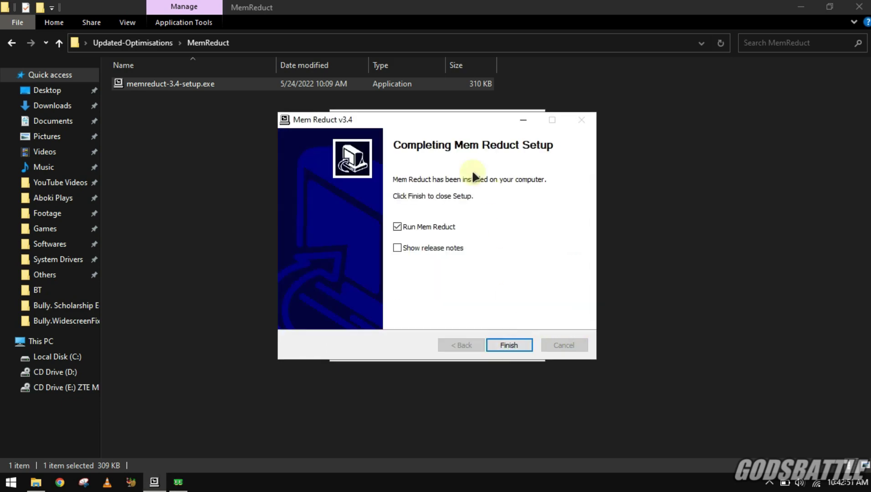
left_click(524, 345)
- Minimize the MemReduct folder window and move the Mem Reduct window higher on the desktop
left_click(444, 42)
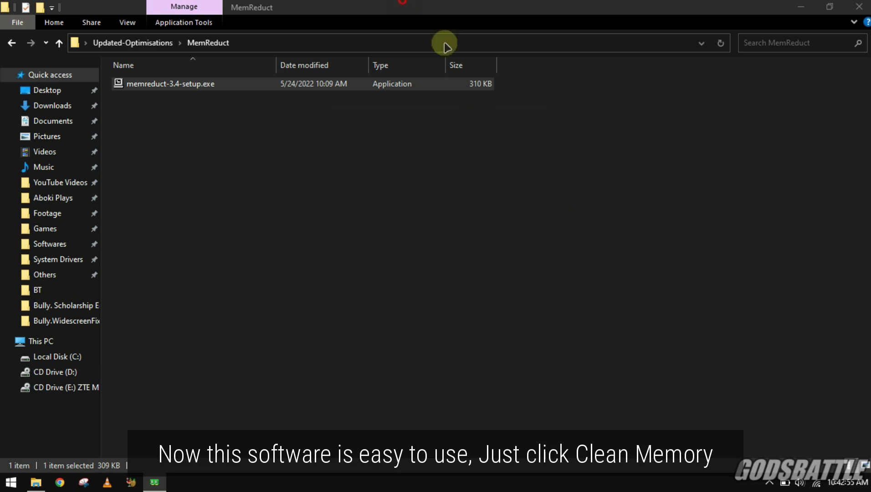
left_click_drag(445, 7, 539, 356)
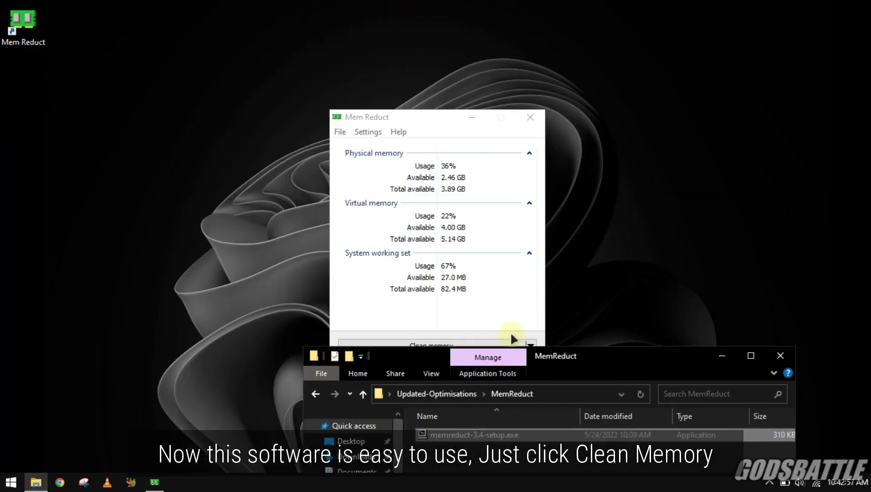
left_click(718, 354)
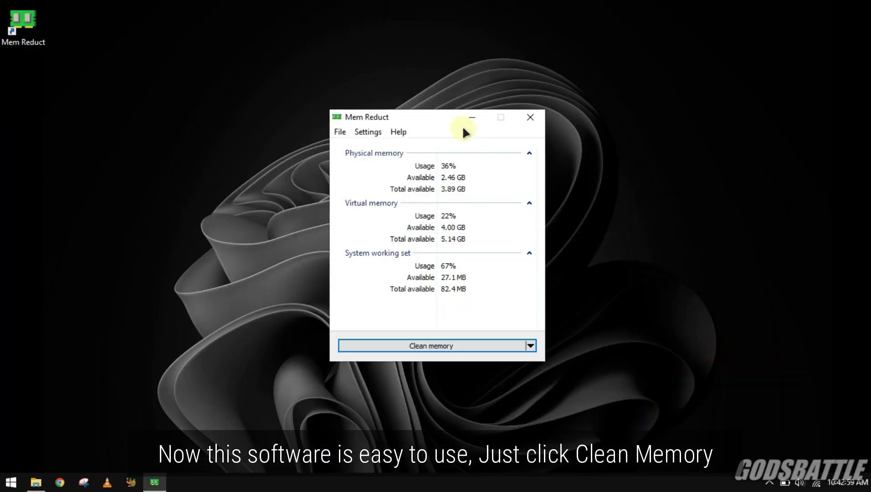
left_click_drag(450, 117, 463, 60)
- View the memory areas available for cleaning, then clean the memory with Mem Reduct and confirm
left_click(544, 288)
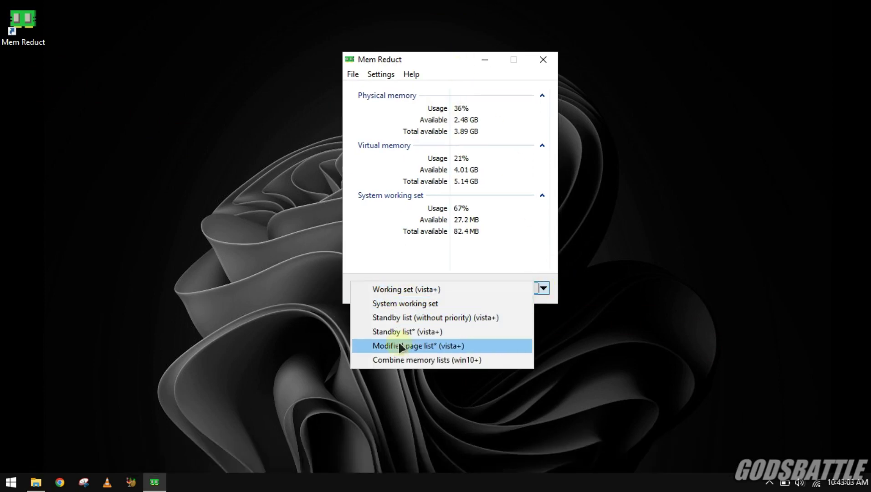
left_click(367, 258)
left_click(424, 290)
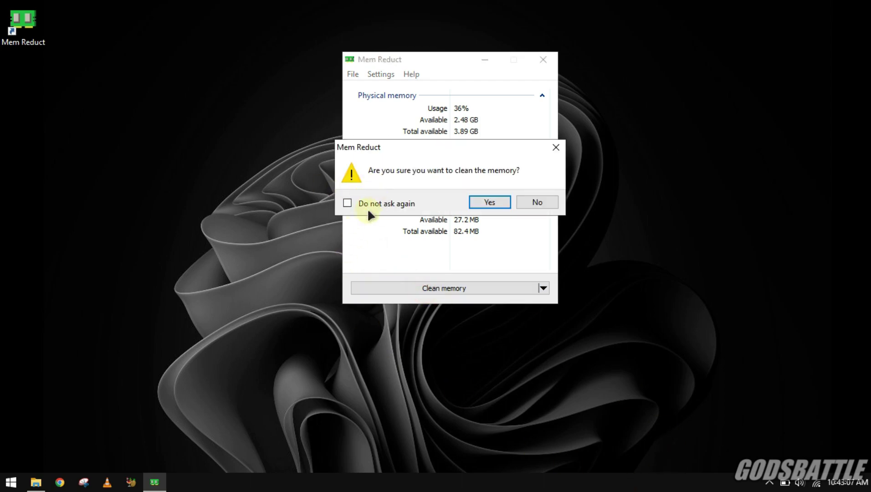
left_click(499, 204)
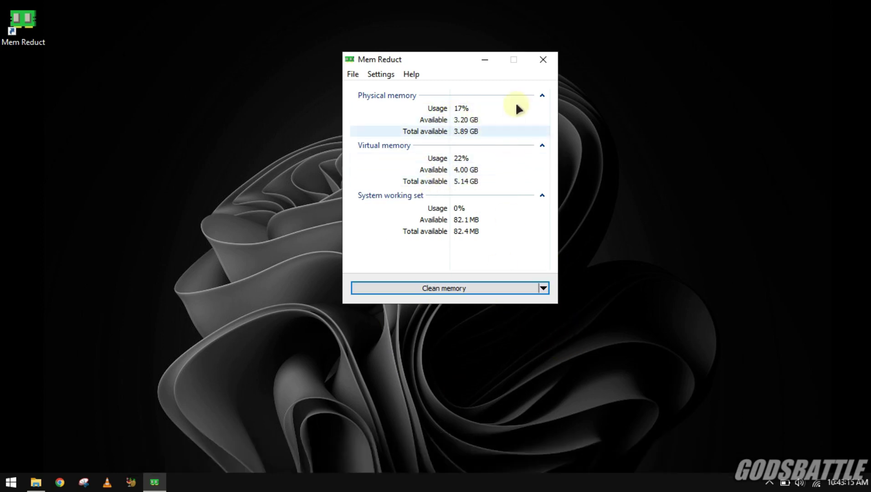
- Close the Mem Reduct window and start a memory clean through its hidden notification area icon
left_click(544, 61)
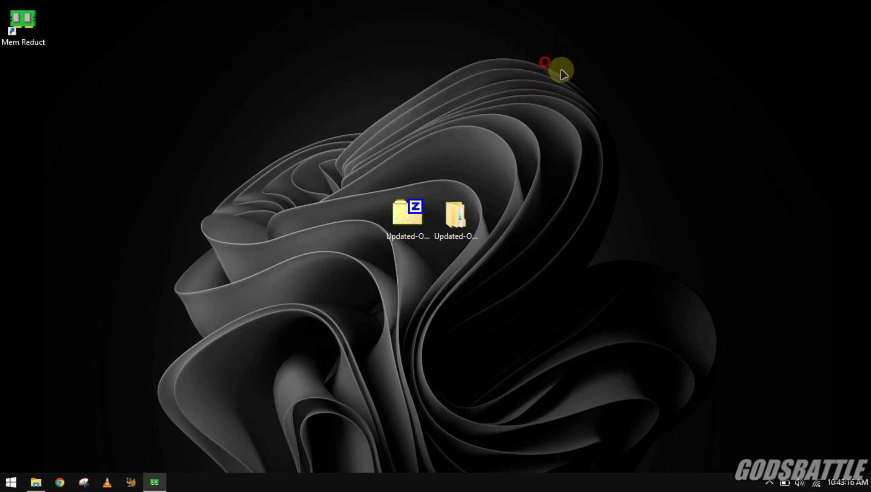
left_click(770, 484)
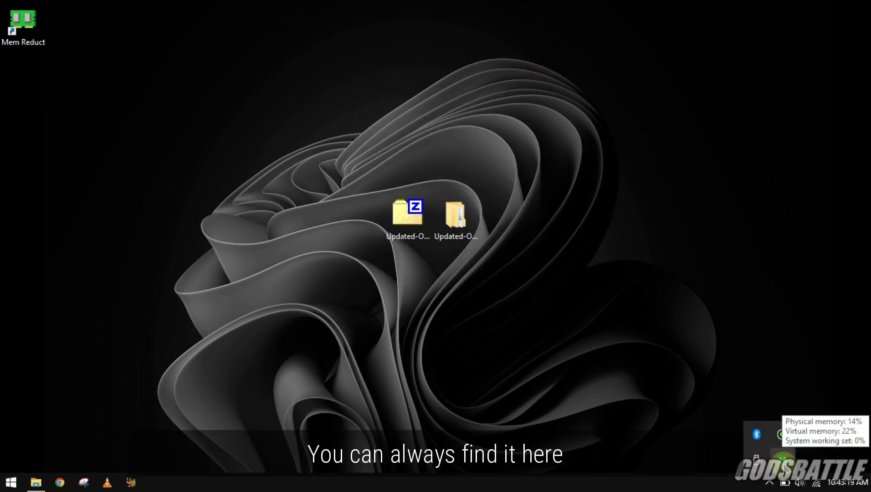
right_click(783, 464)
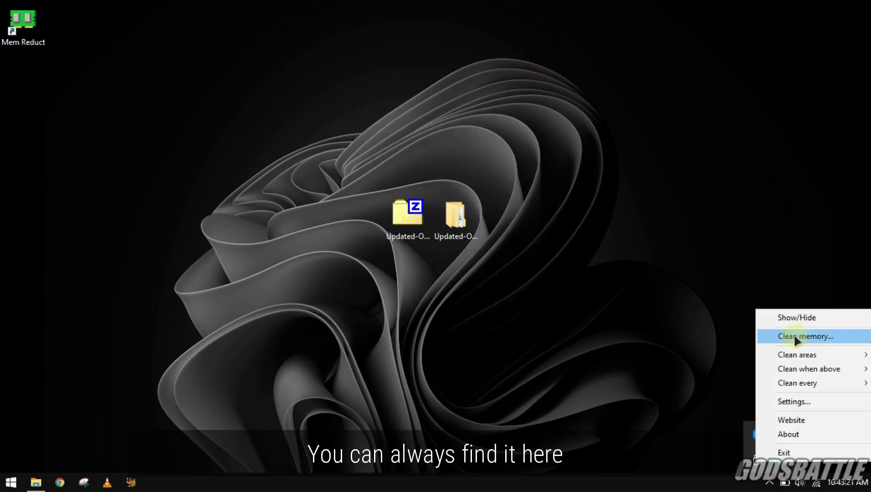
left_click(801, 343)
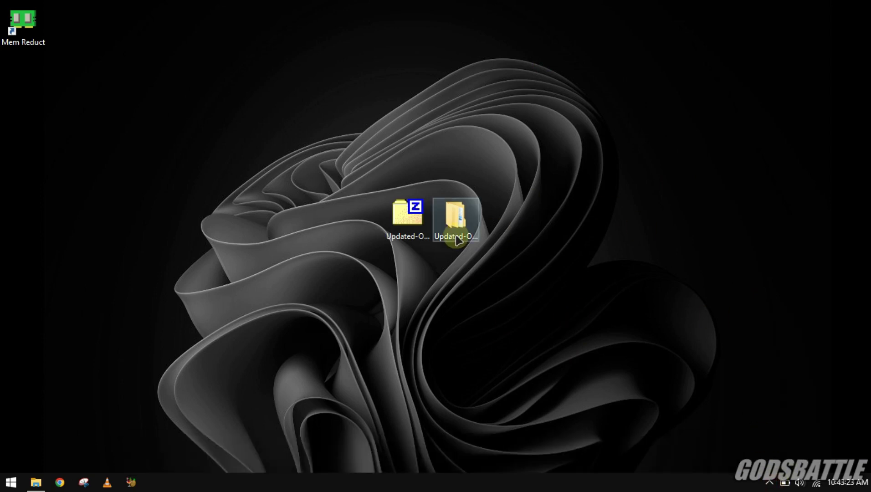
- Place the Mem Reduct shortcut beside the Updated-Optimisations folder on the desktop, then open that folder's MSI Mode Utility subfolder
left_click_drag(23, 23, 508, 237)
left_click(464, 224)
right_click(464, 224)
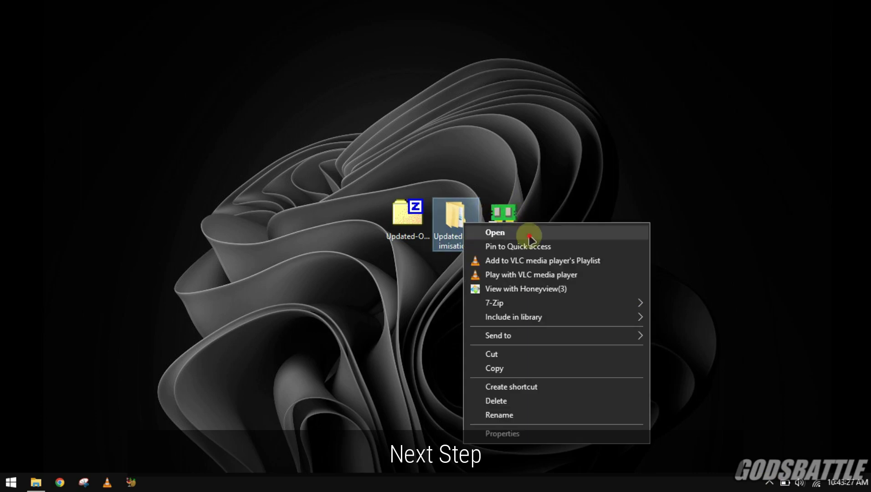
left_click(644, 274)
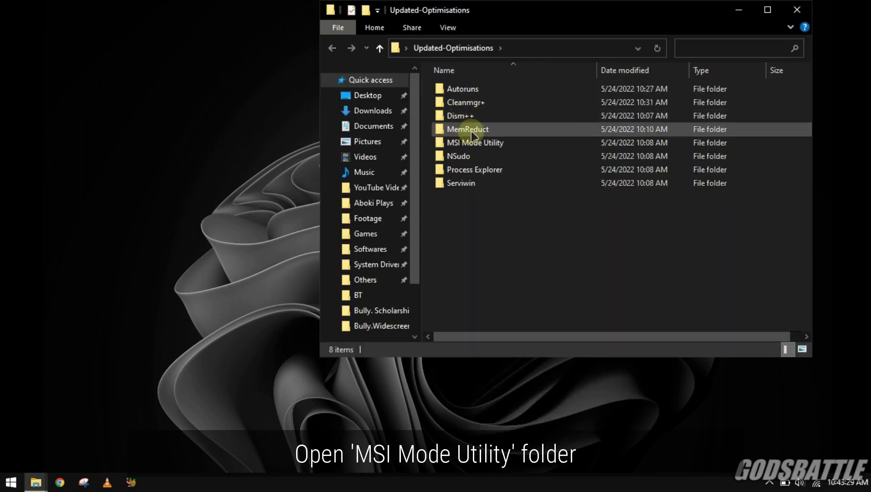
double_click(472, 145)
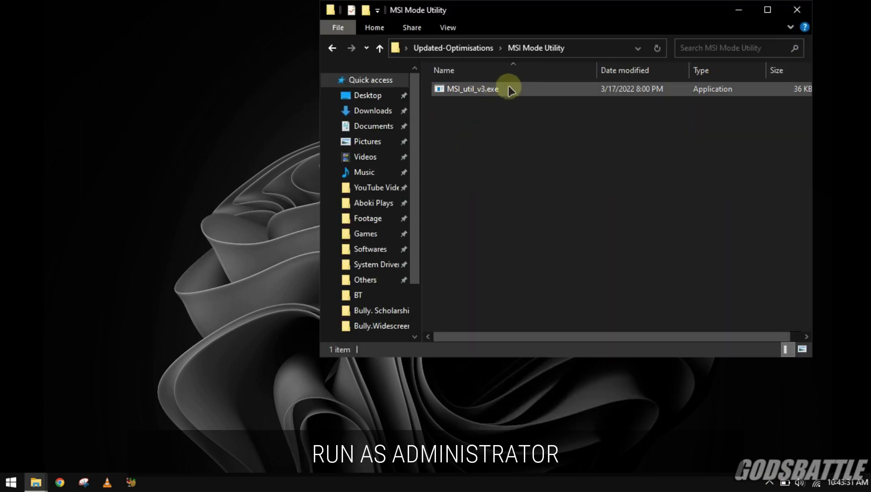
- Run MSI_util_v3.exe as administrator and minimize the MSI Mode Utility folder window
left_click(477, 91)
right_click(478, 91)
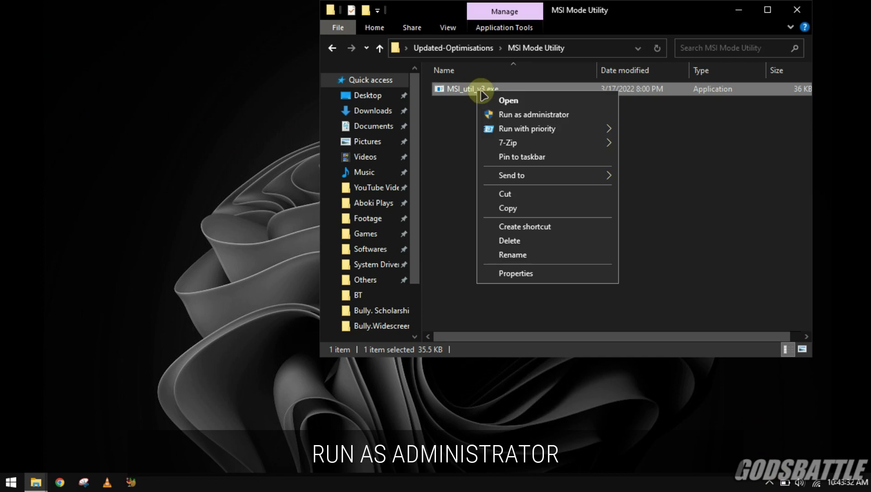
left_click(545, 113)
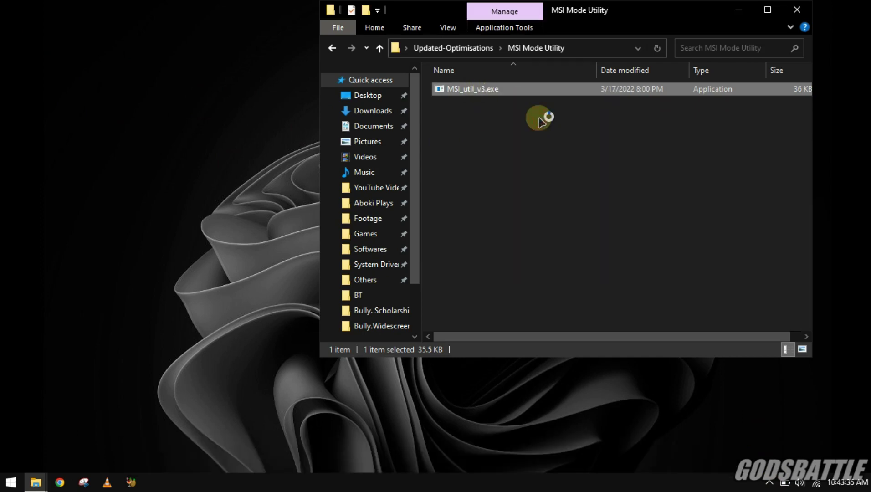
left_click(739, 9)
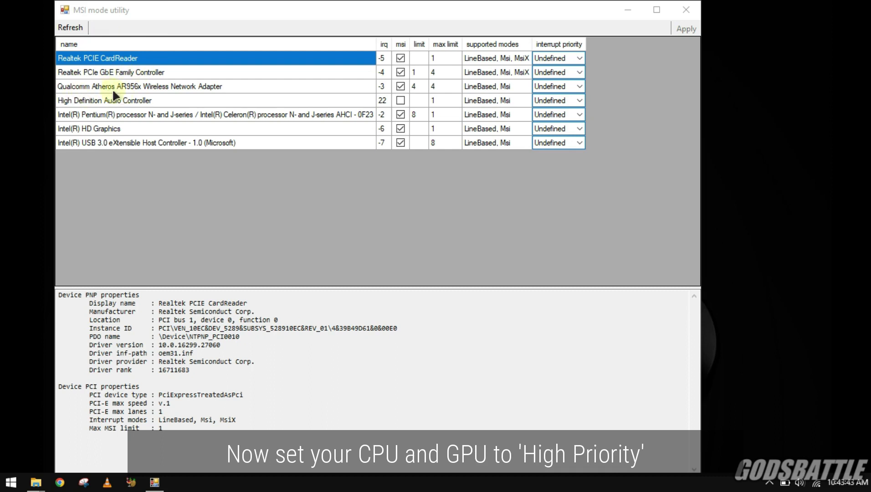
- Set the interrupt priority to High for the Intel Pentium/Celeron processor AHCI entry and for Intel(R) HD Graphics
left_click(567, 118)
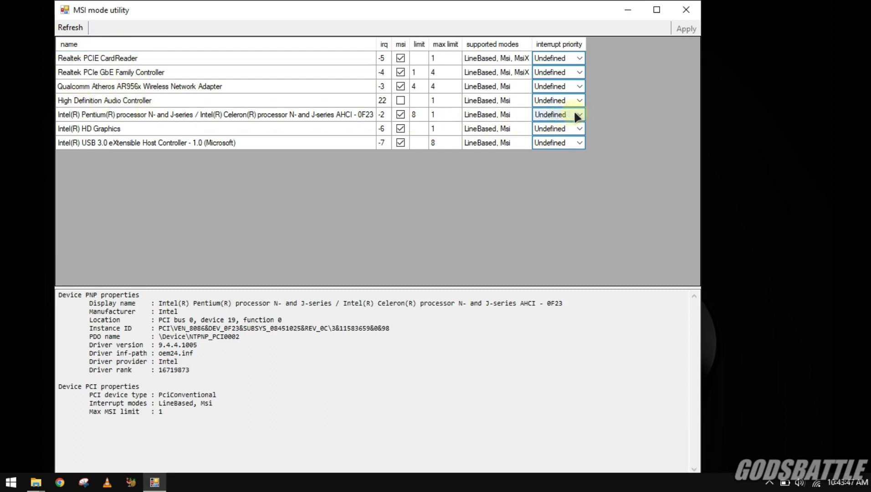
left_click(577, 116)
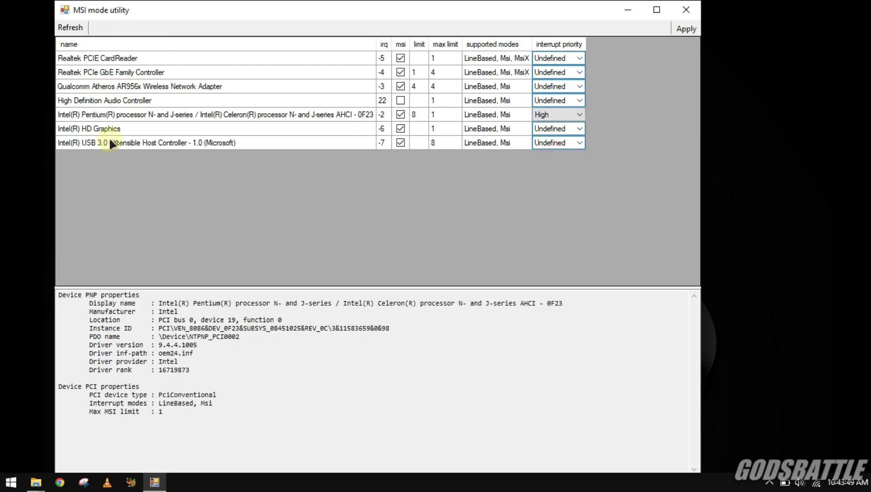
left_click(558, 129)
left_click(579, 129)
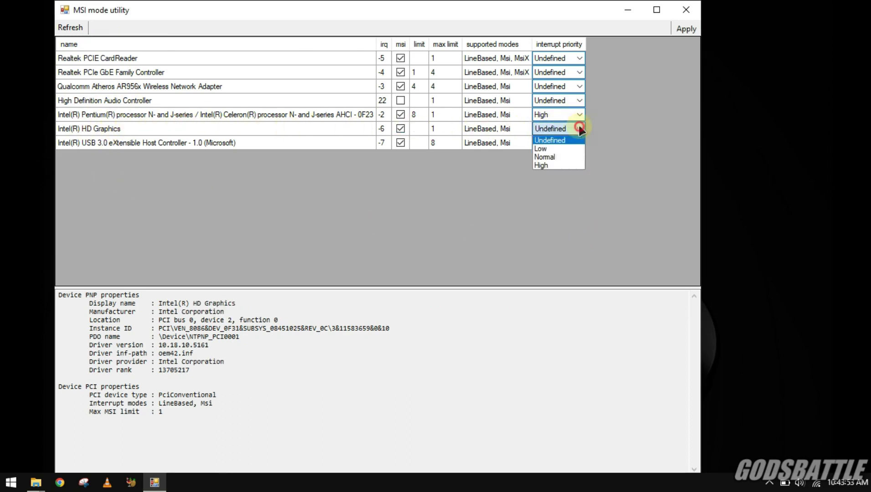
left_click(573, 165)
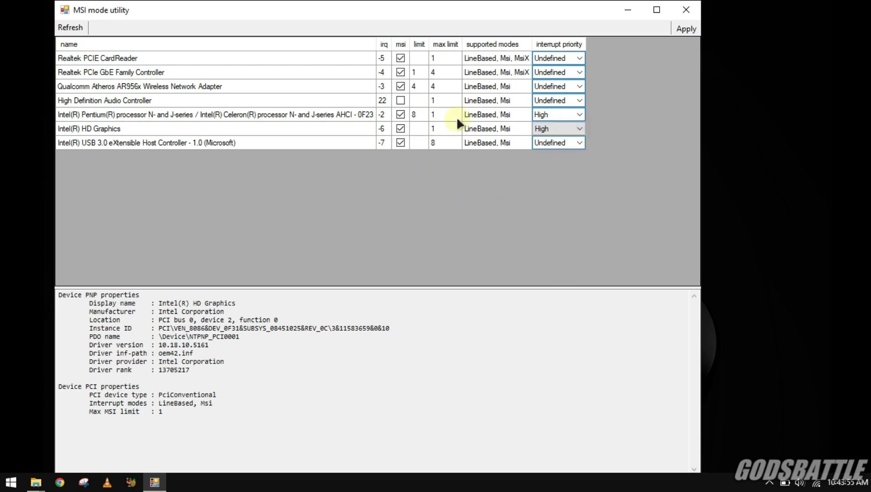
- Clear the limit value of the Intel Pentium/Celeron processor AHCI entry and apply the MSI mode settings
left_click(442, 115)
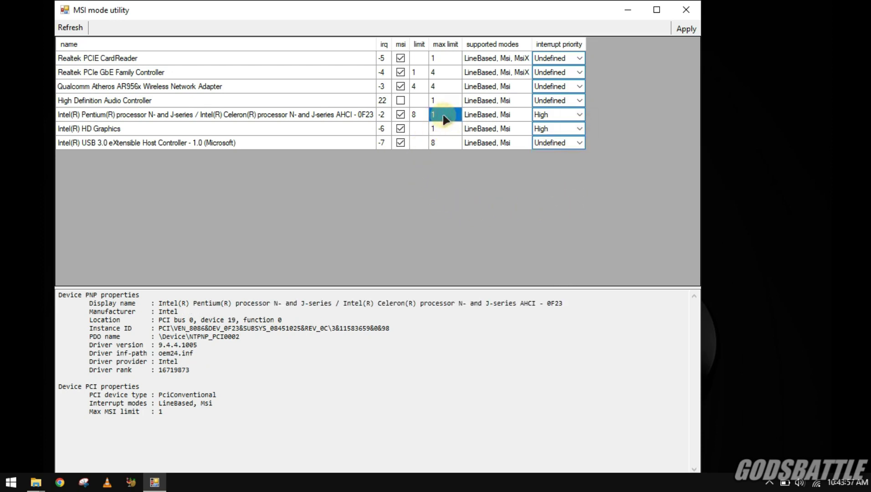
key("Down")
left_click(415, 114)
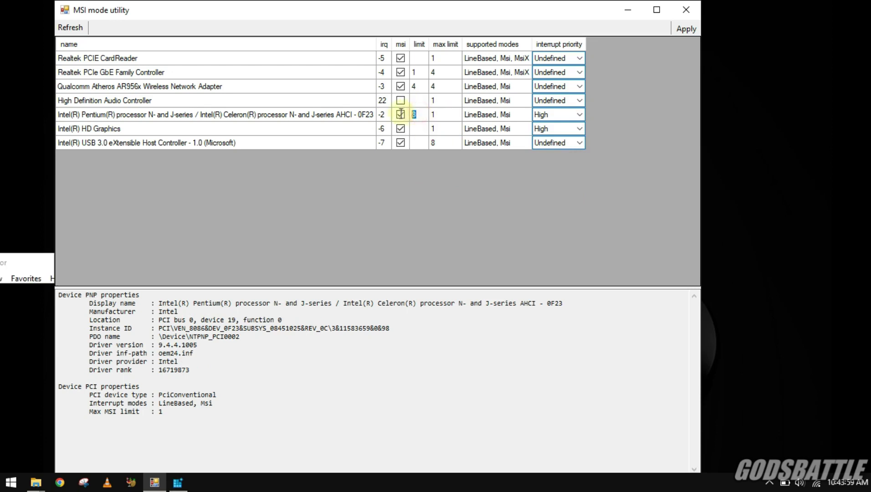
key("BackSpace")
left_click(419, 128)
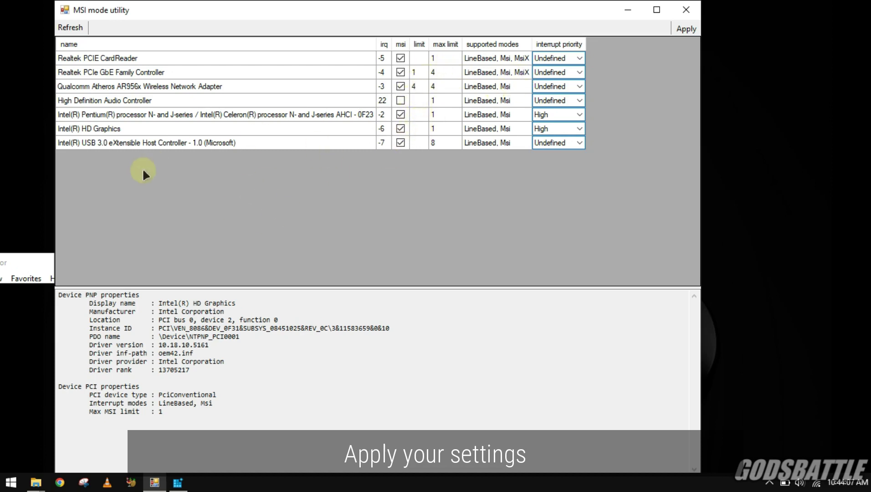
left_click(685, 29)
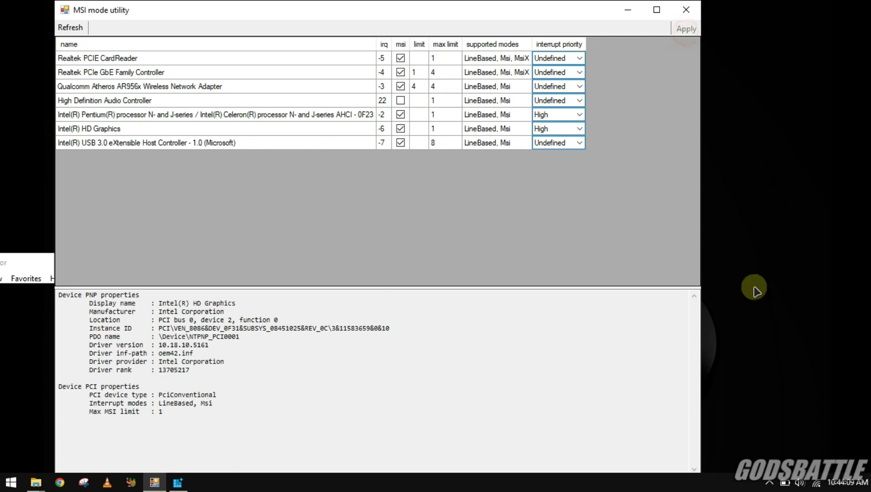
- Close MSI mode utility, then maximize and close the Registry Editor window left open behind it
left_click(685, 10)
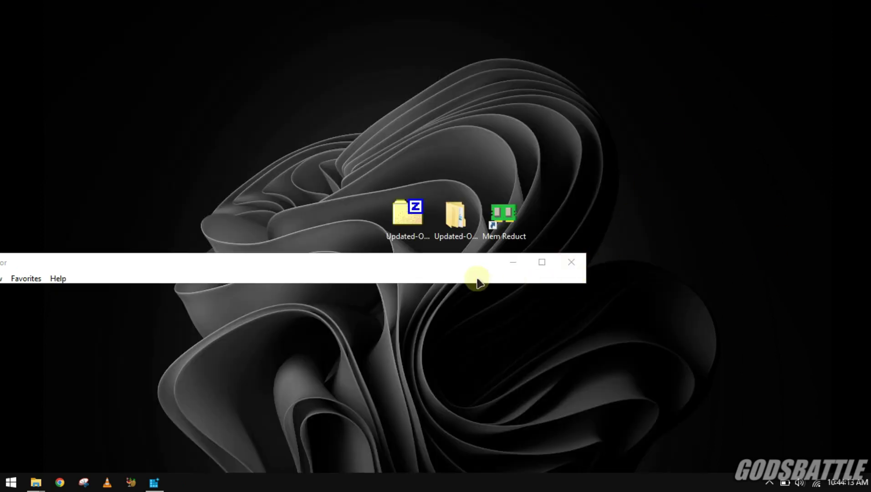
left_click(540, 260)
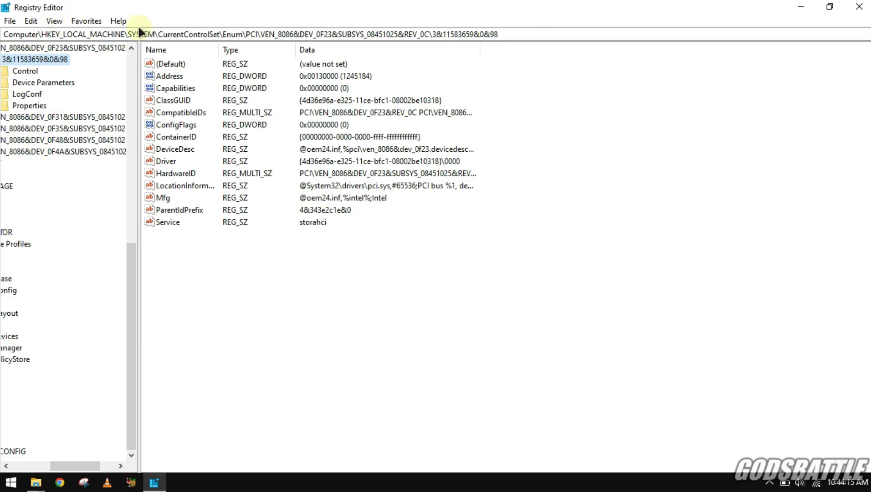
left_click(859, 6)
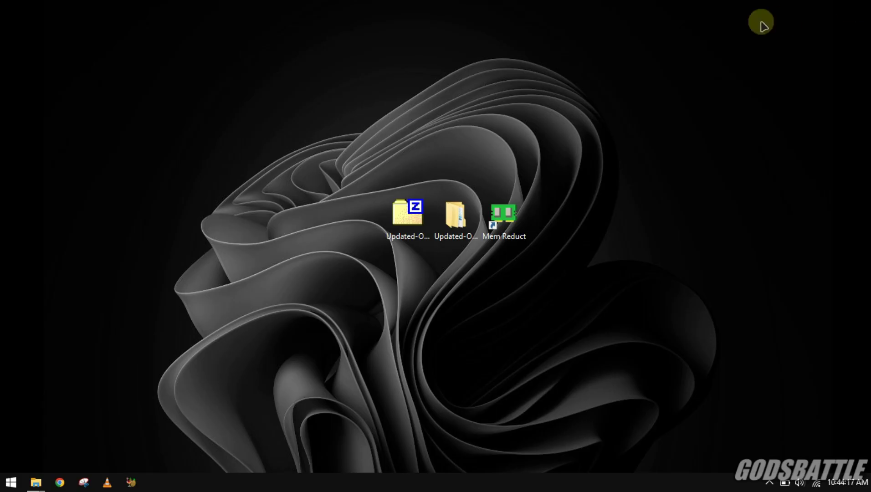
- Open the NSudo folder inside Updated-Optimisations and run NSudoLG.exe
double_click(452, 222)
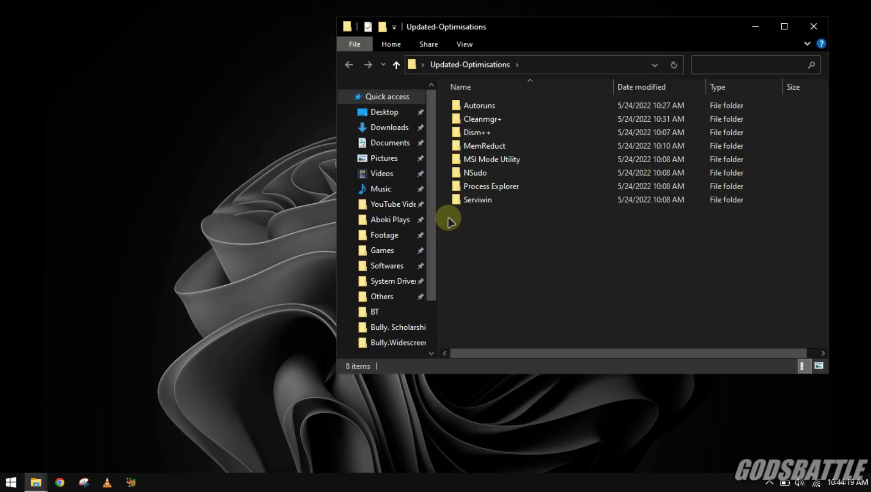
left_click(474, 174)
double_click(472, 174)
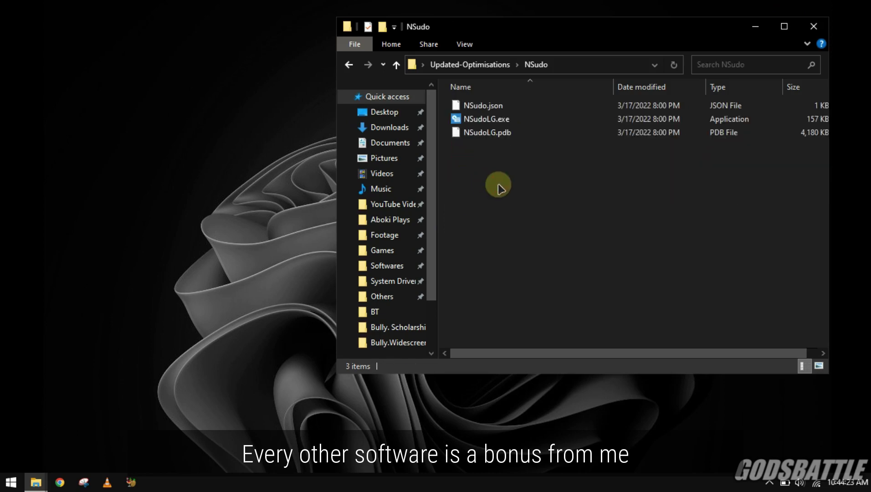
right_click(490, 120)
left_click(538, 151)
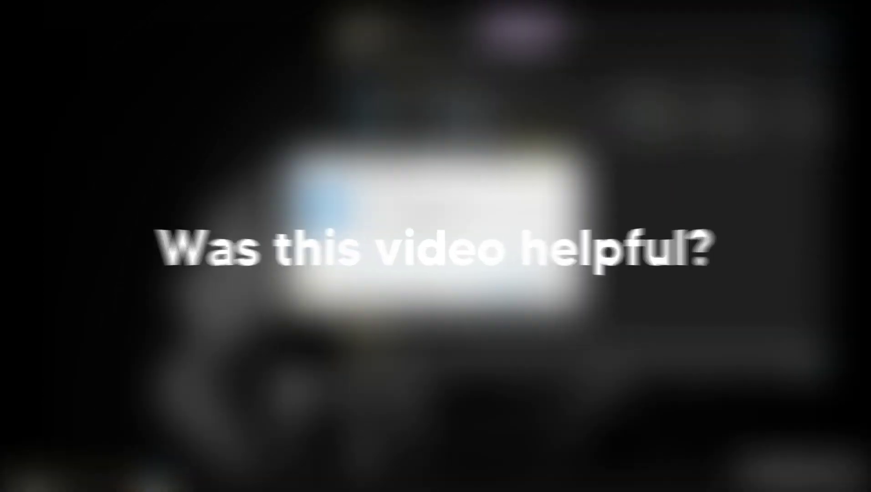